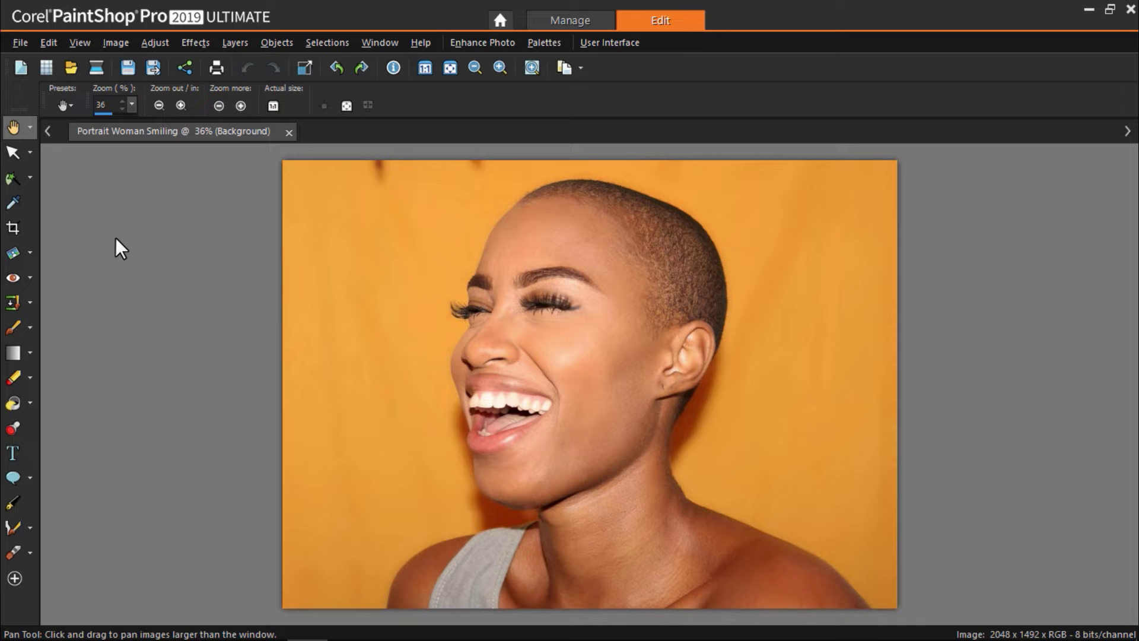
Crop the portrait to a square with the BW Clarify - Low look, after previewing Retro Sepia and Tone Map
{"action": "left_click", "coordinate": [14, 227]}
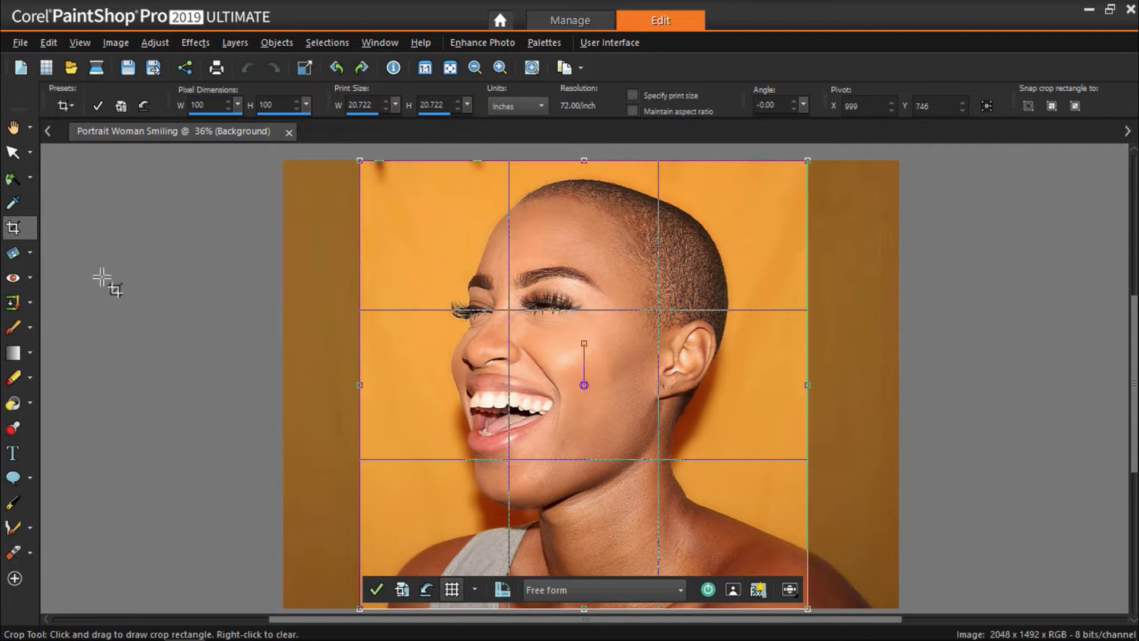
{"action": "left_click", "coordinate": [760, 588]}
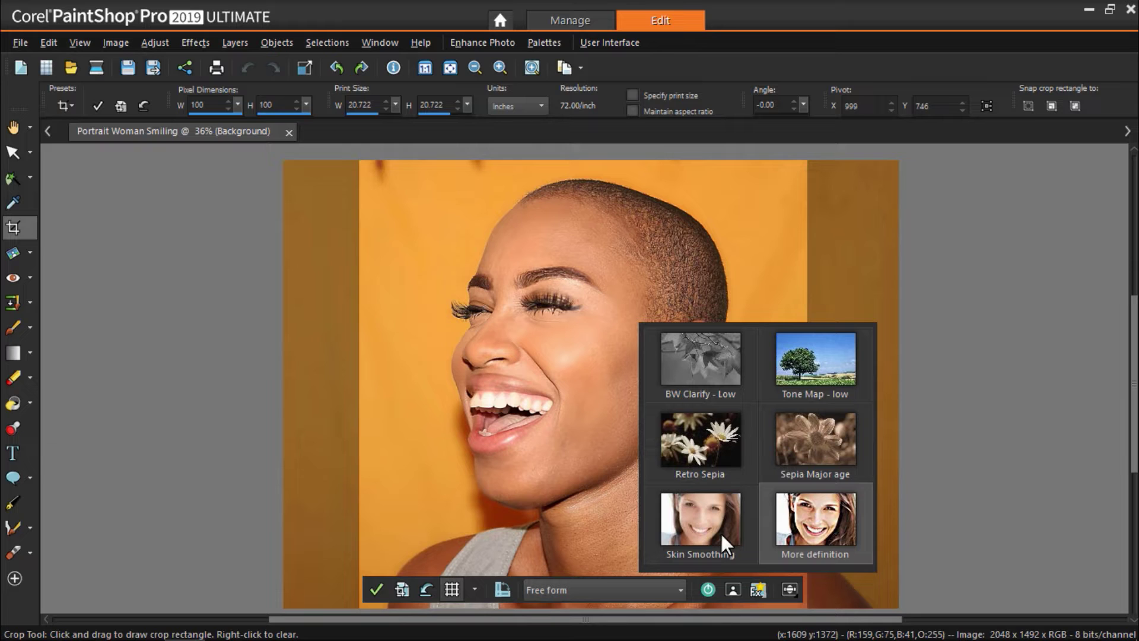
{"action": "left_click", "coordinate": [720, 446]}
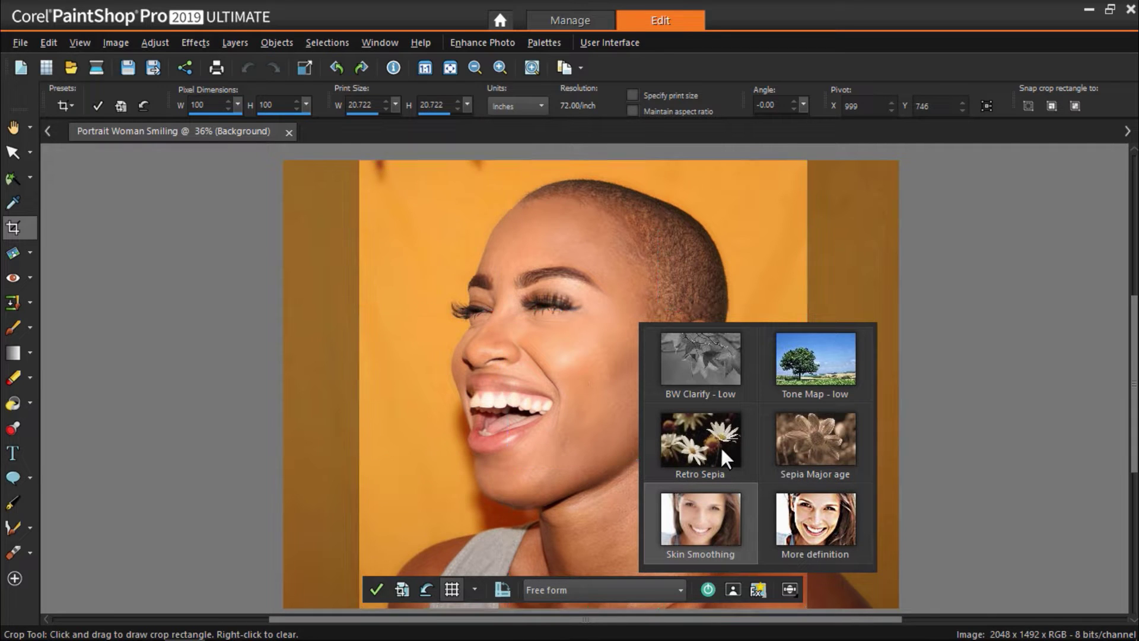
{"action": "left_click", "coordinate": [823, 376]}
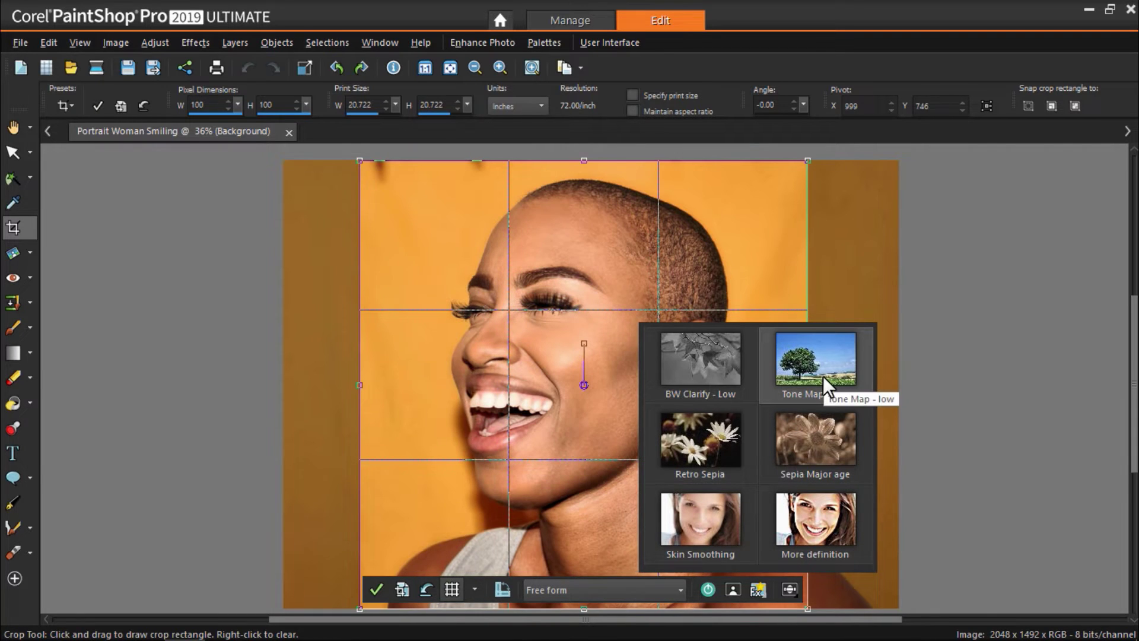
{"action": "left_click", "coordinate": [734, 369]}
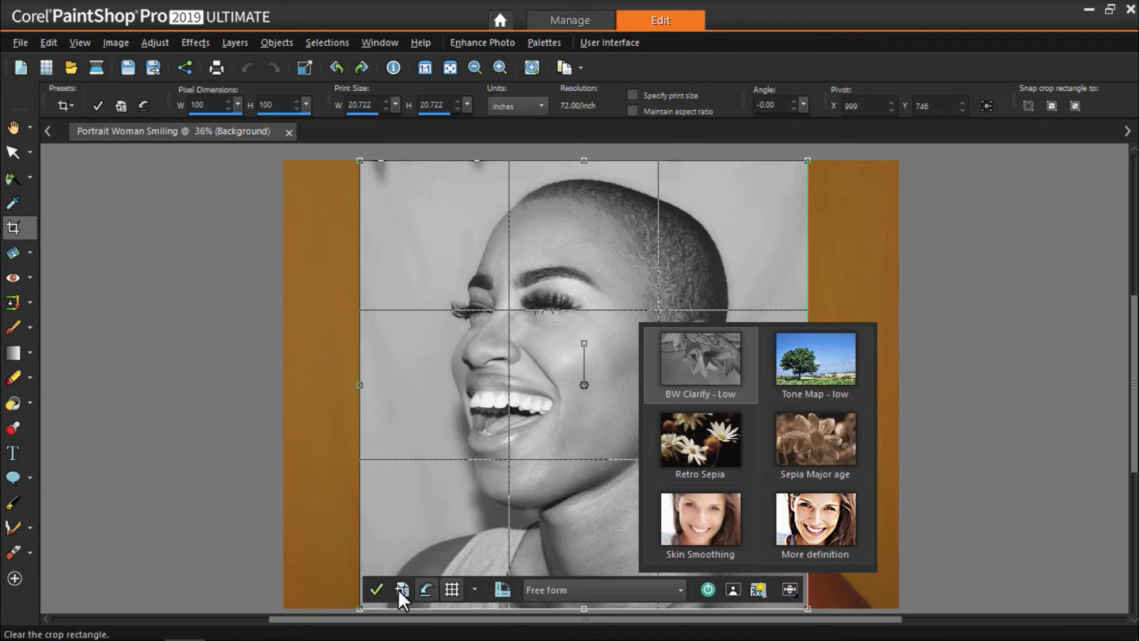
{"action": "left_click", "coordinate": [375, 590]}
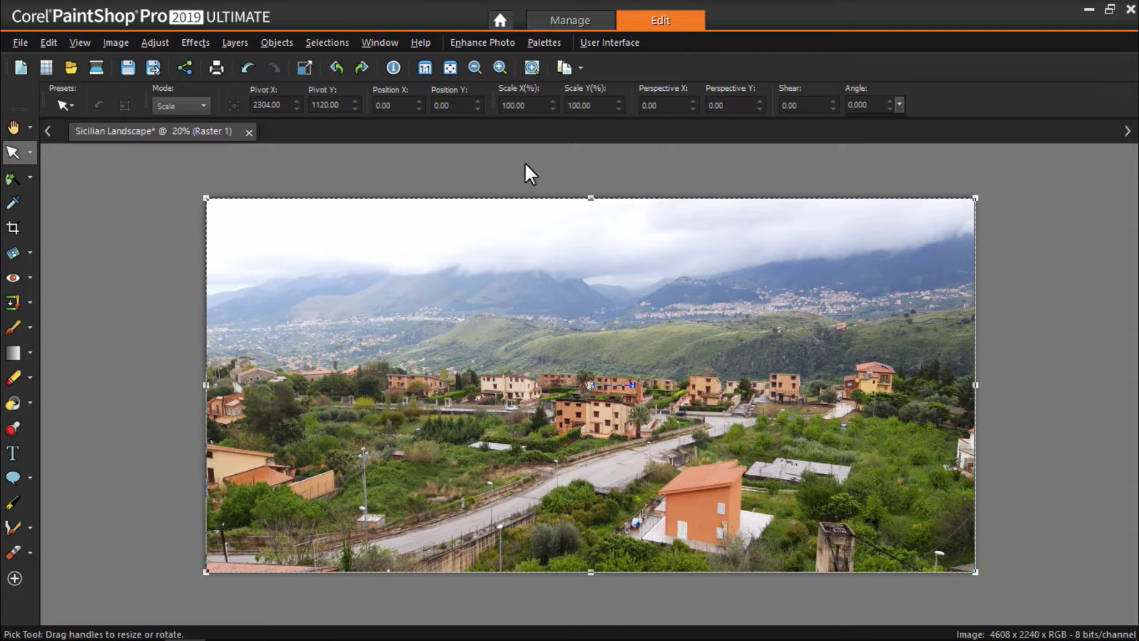
Show a widened Instant Effects palette and fit the whole Sicilian landscape photo in the window
{"action": "left_click", "coordinate": [553, 45]}
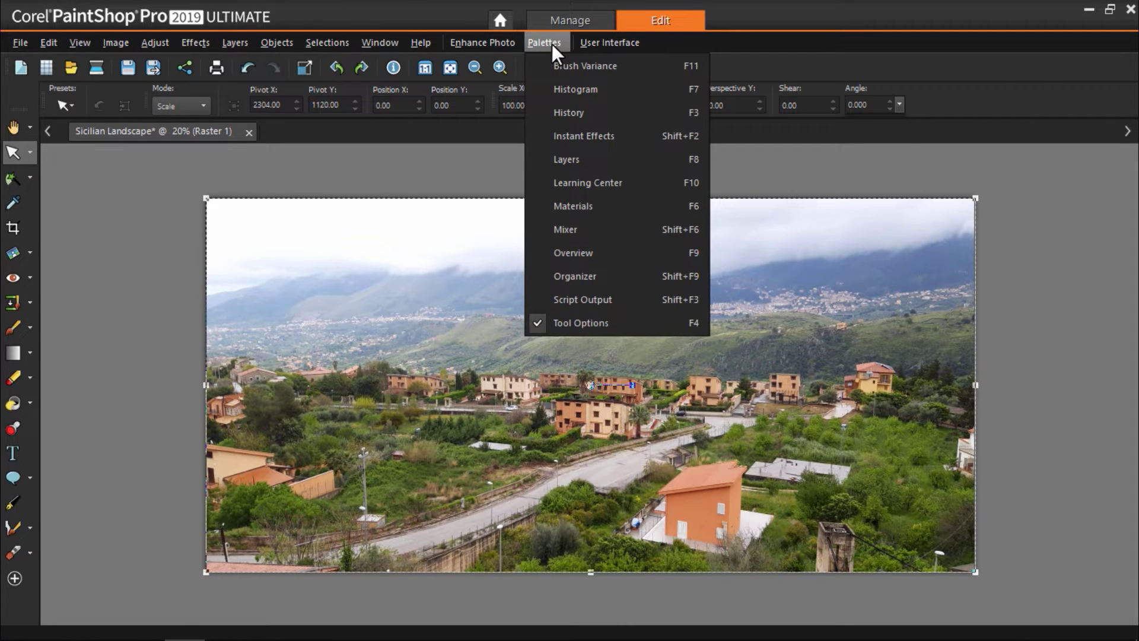
{"action": "left_click", "coordinate": [543, 137]}
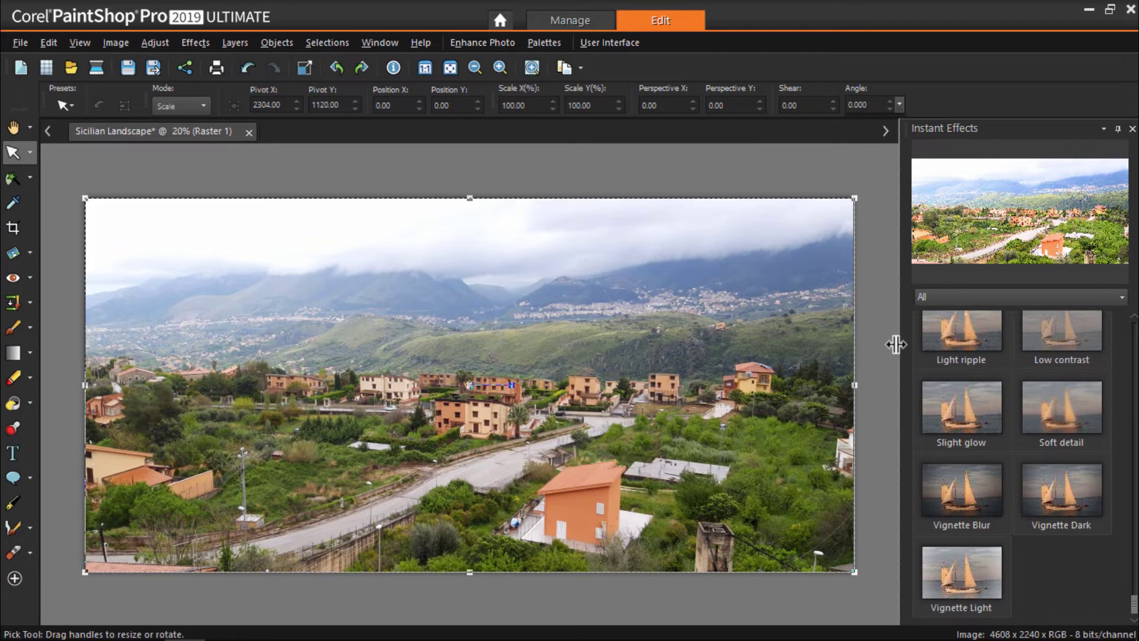
{"action": "left_click_drag", "start_coordinate": [898, 344], "coordinate": [763, 341]}
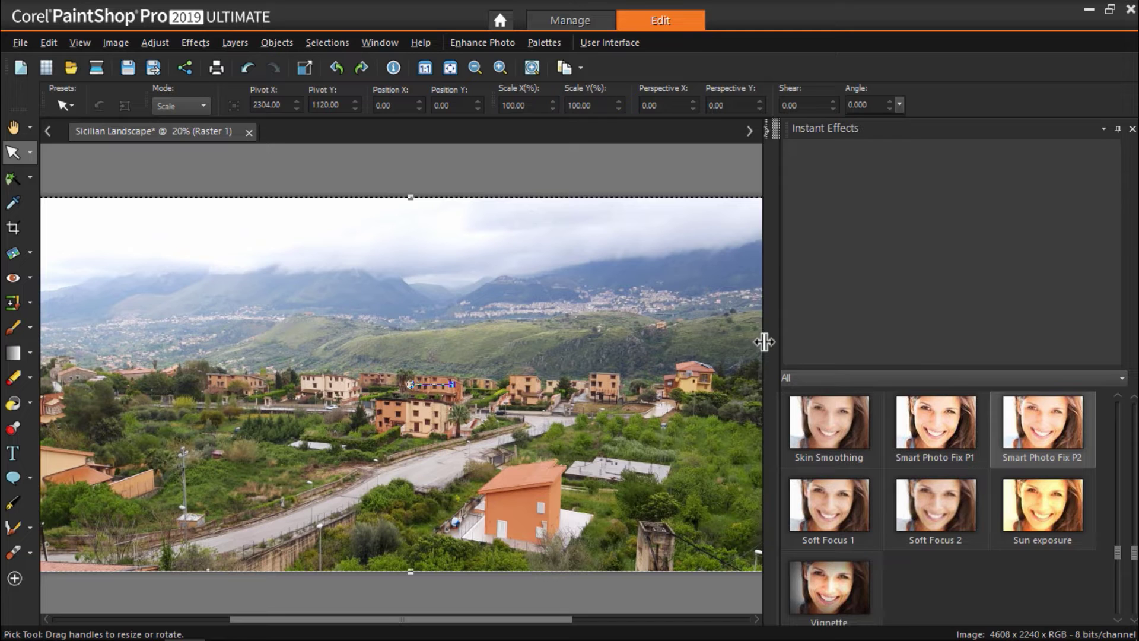
{"action": "key", "text": "ctrl+w"}
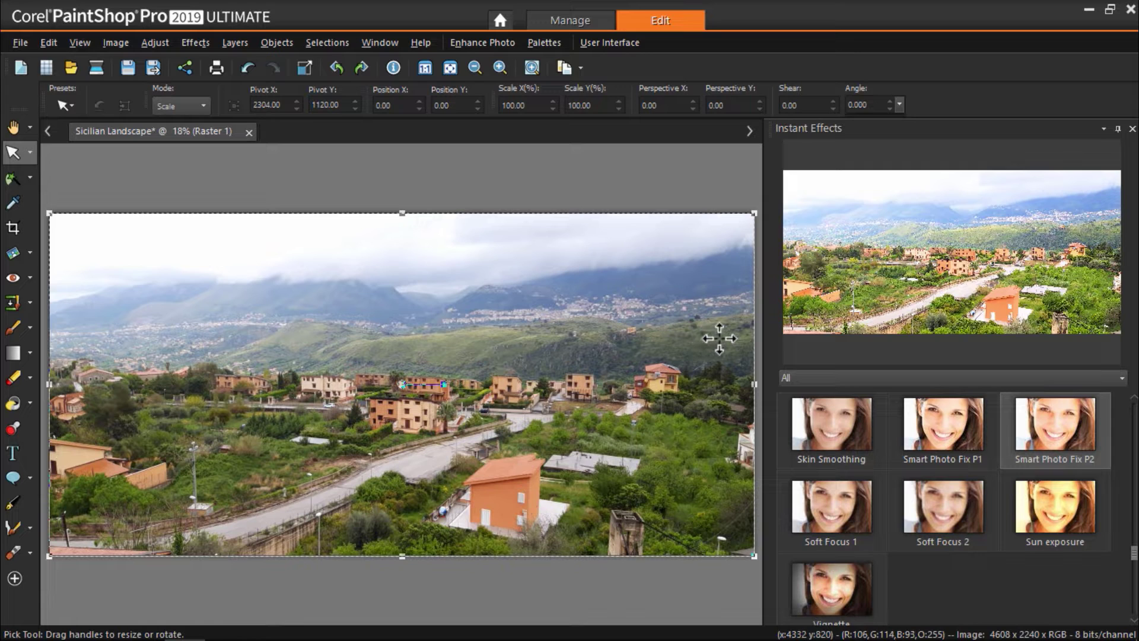
Browse the Artistic, Black And White, Film Styles and Landscape effect categories, ending on Landscape
{"action": "left_click", "coordinate": [1118, 386]}
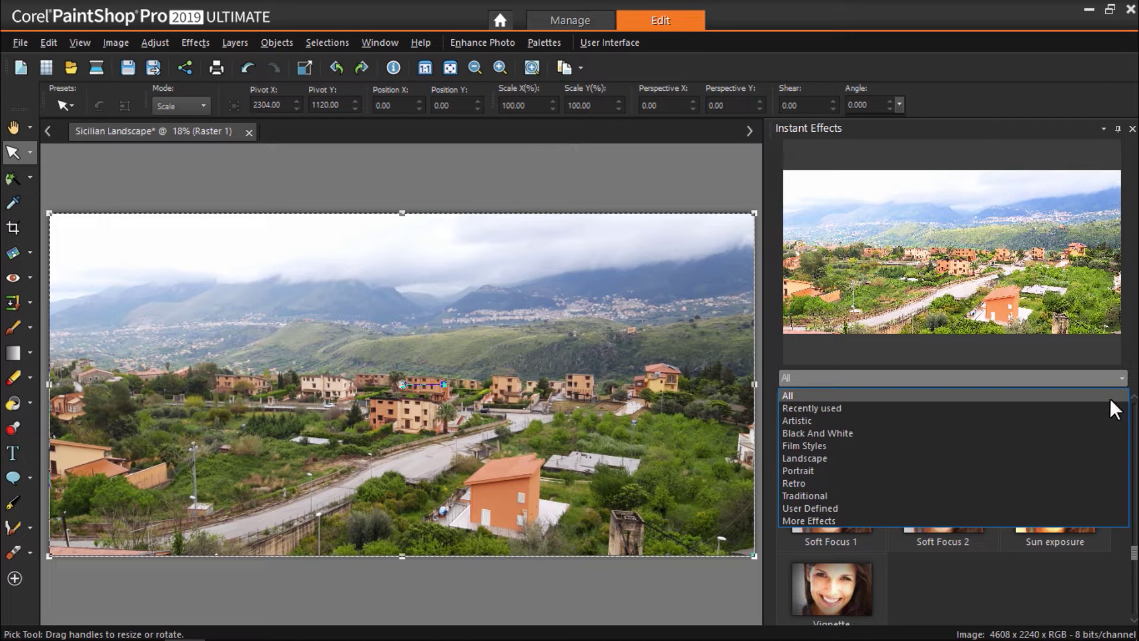
{"action": "left_click", "coordinate": [1106, 417]}
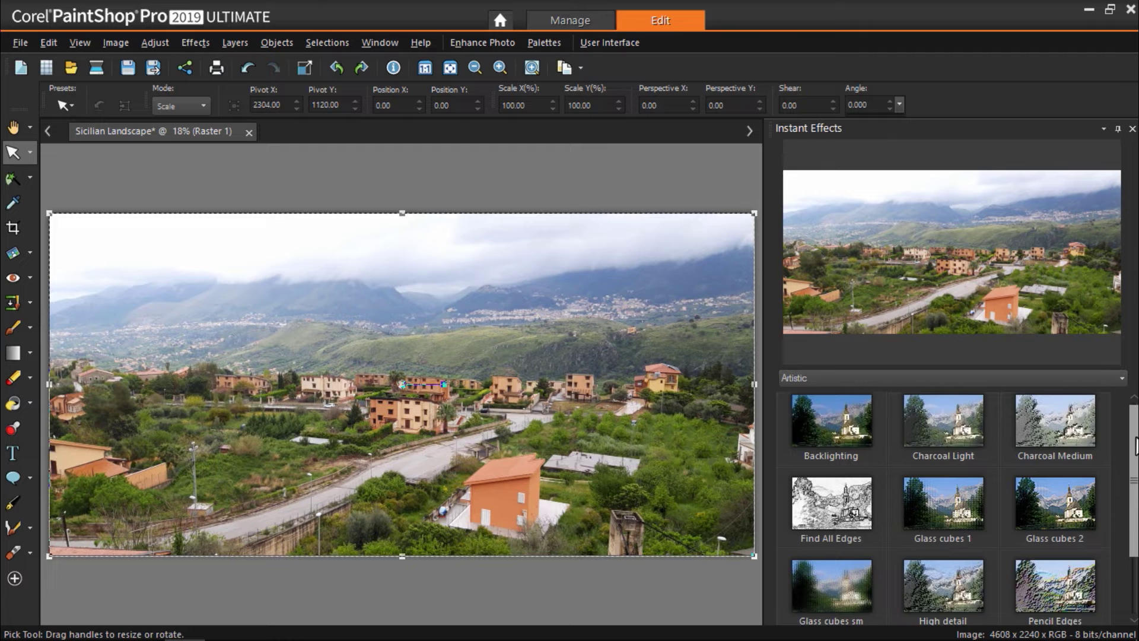
{"action": "left_click_drag", "start_coordinate": [1134, 437], "coordinate": [1134, 490]}
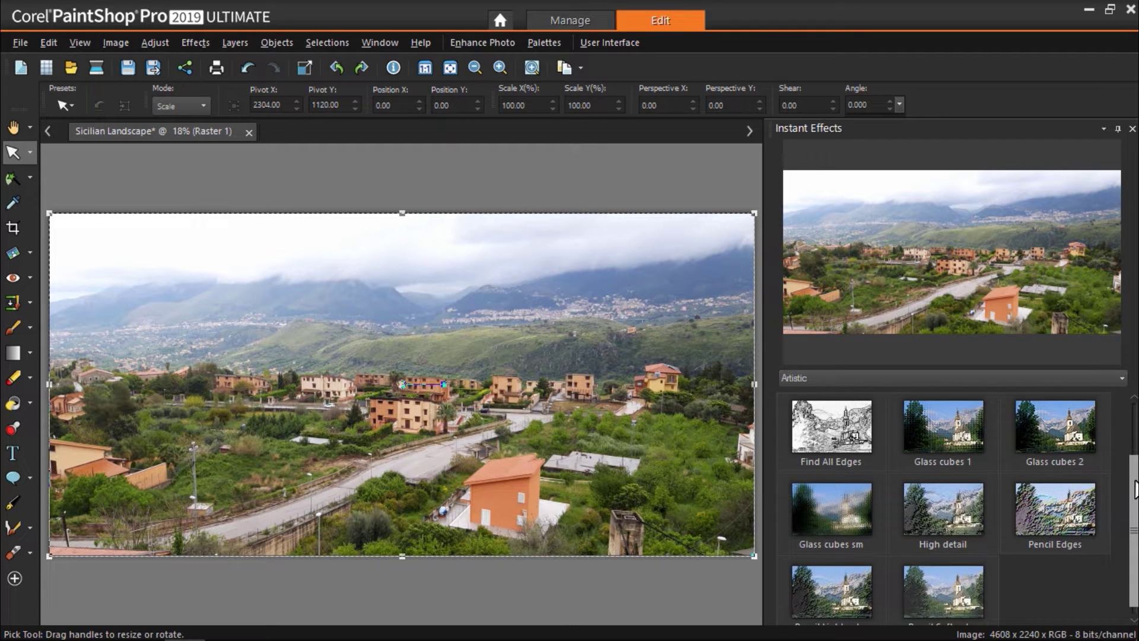
{"action": "left_click", "coordinate": [1107, 378]}
{"action": "left_click", "coordinate": [1071, 432]}
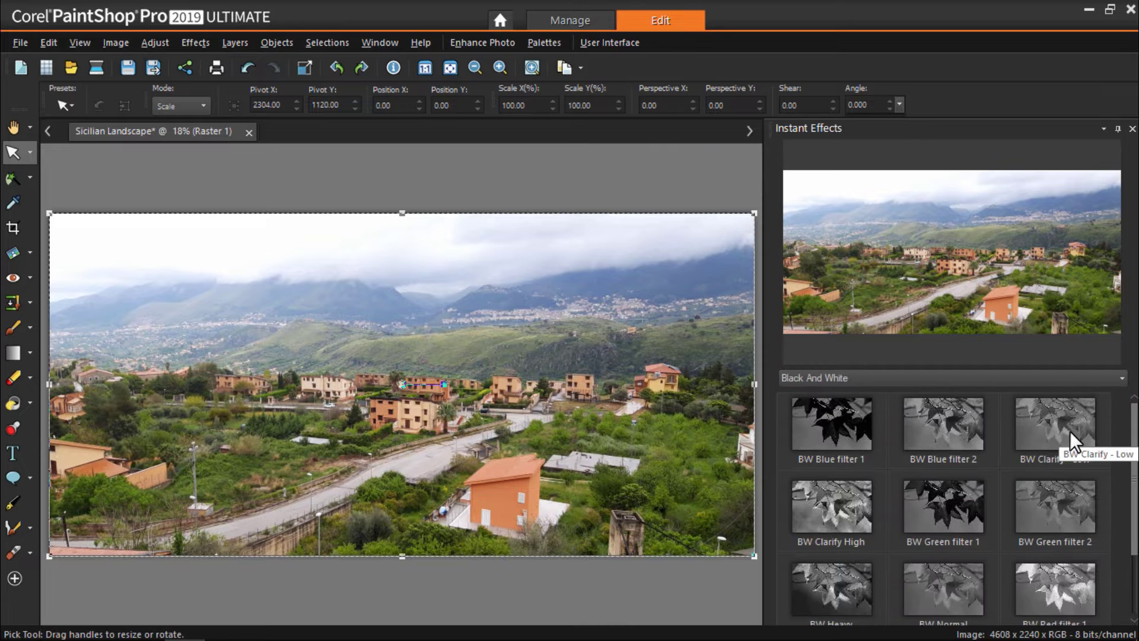
{"action": "scroll", "coordinate": [1134, 450], "scroll_direction": "down", "scroll_amount": 2}
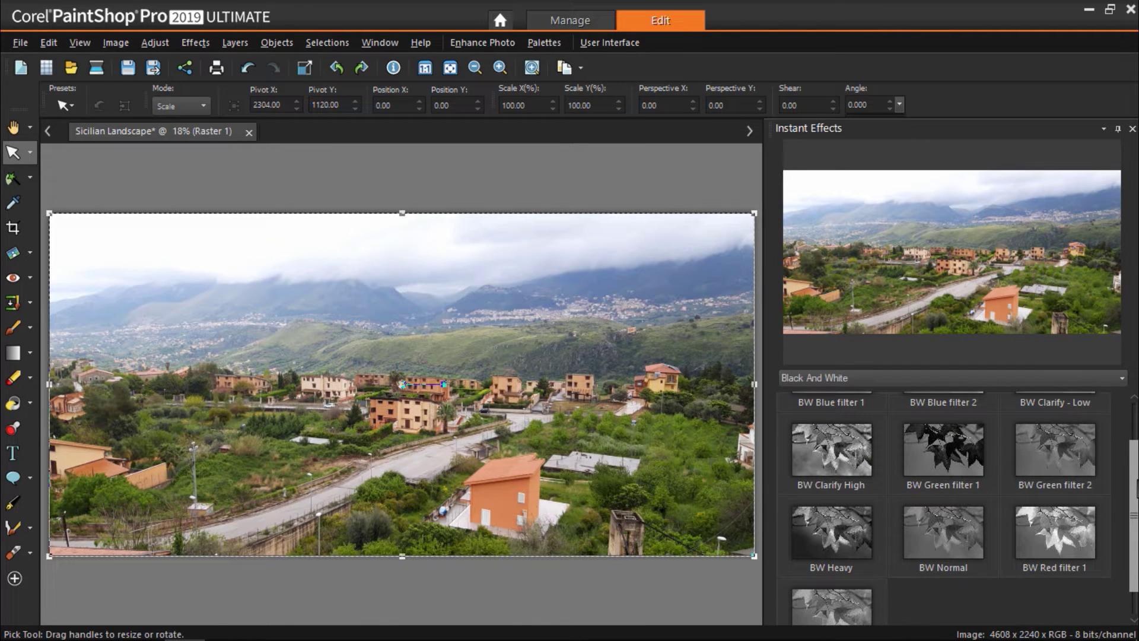
{"action": "left_click", "coordinate": [1120, 376]}
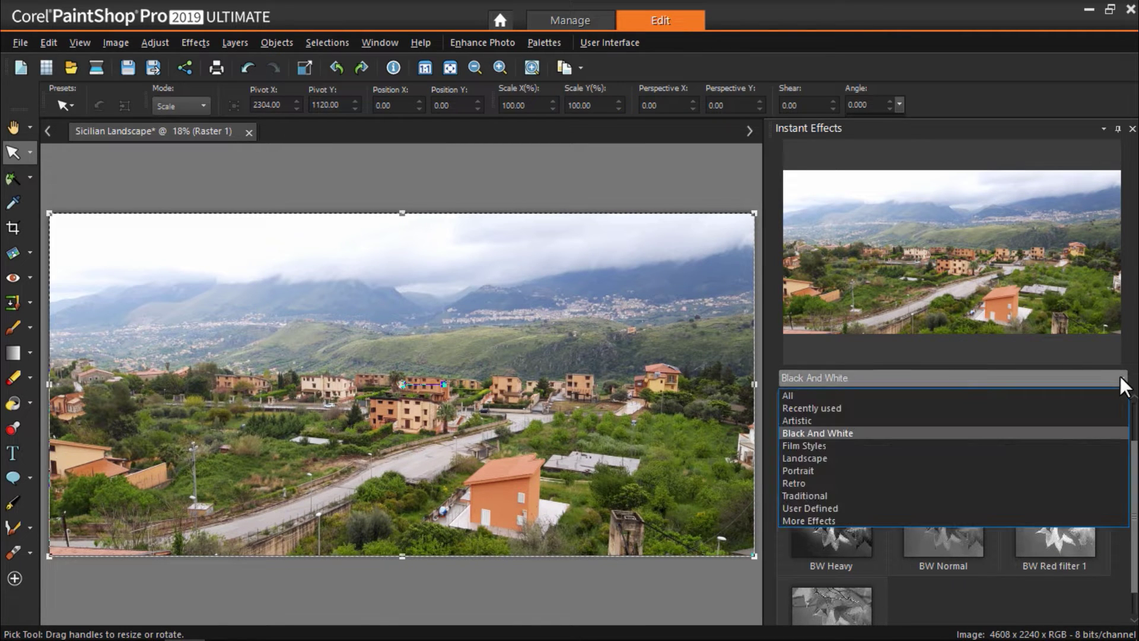
{"action": "left_click", "coordinate": [1091, 446]}
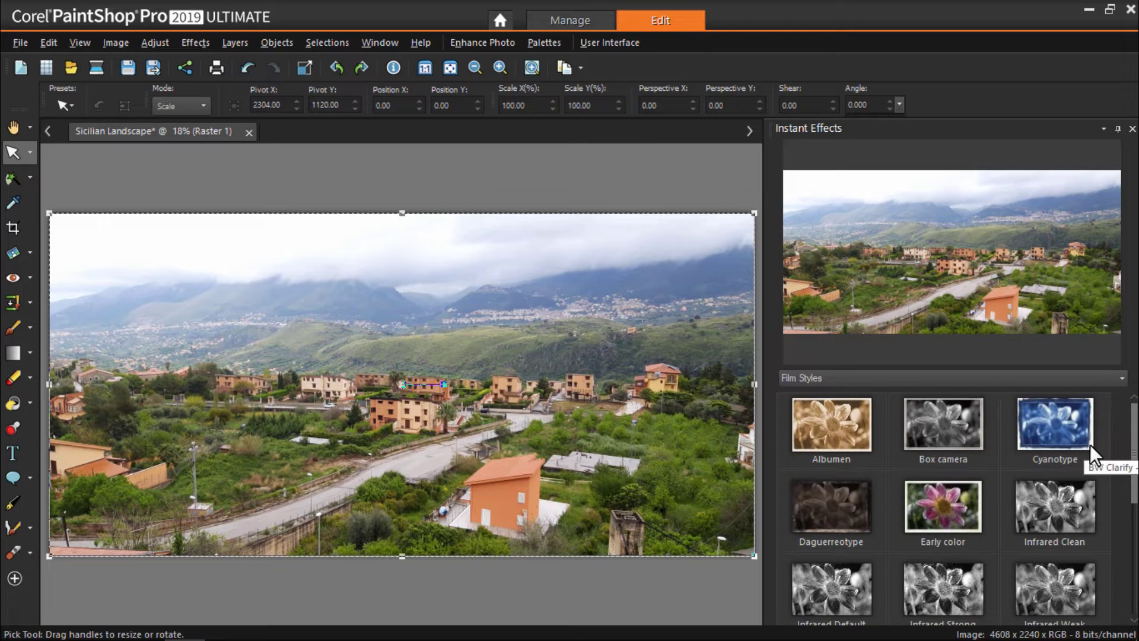
{"action": "left_click_drag", "start_coordinate": [1135, 463], "coordinate": [1134, 495]}
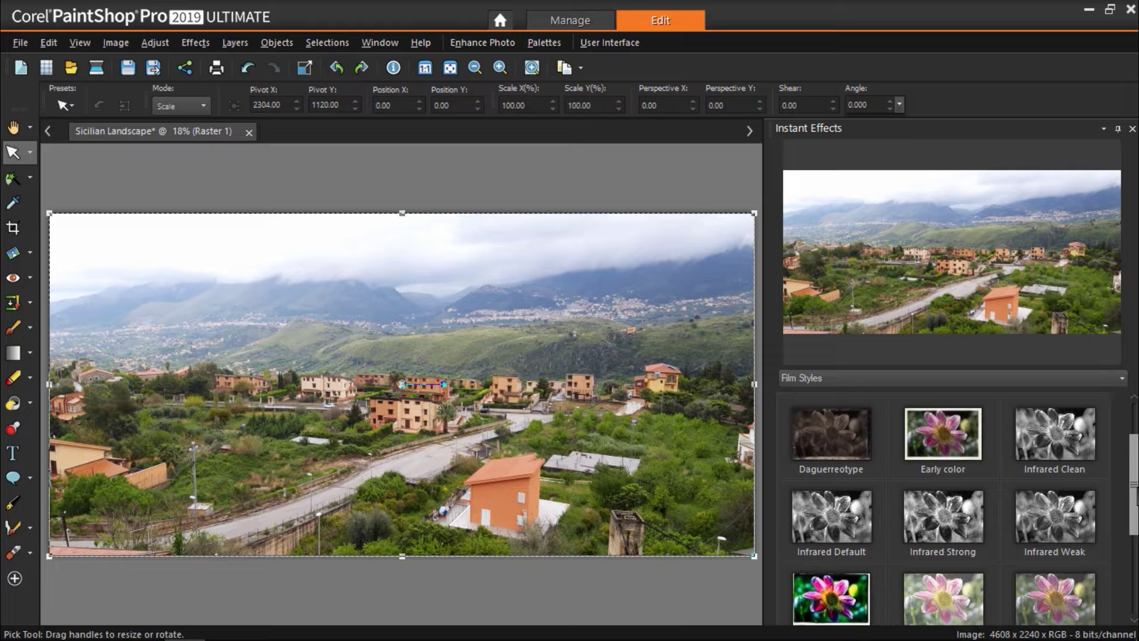
{"action": "left_click", "coordinate": [1119, 376]}
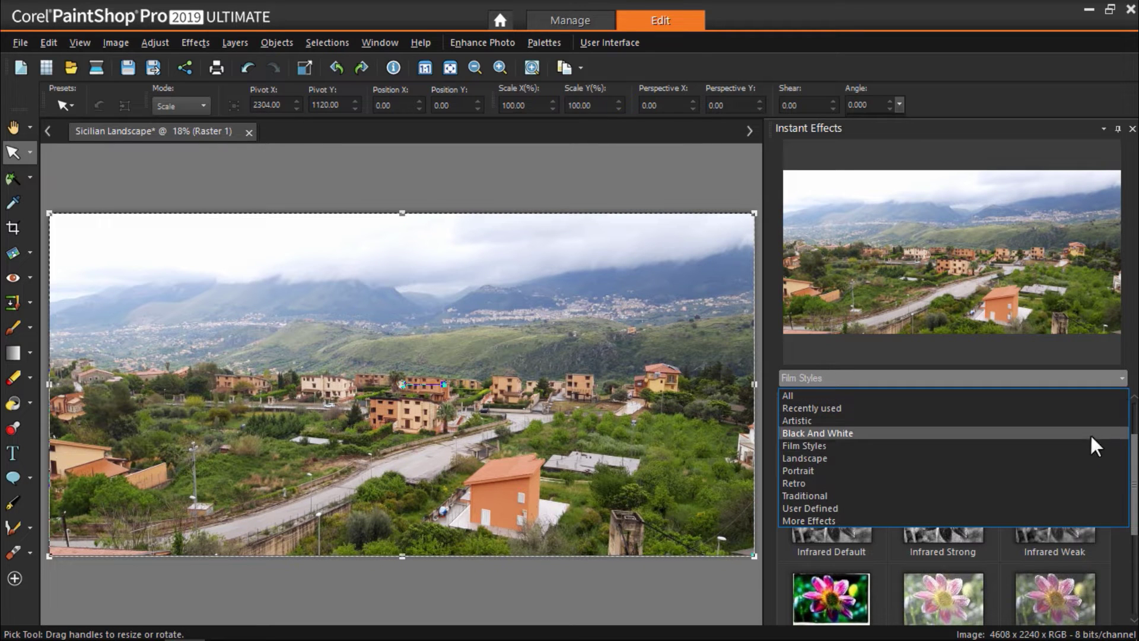
{"action": "left_click", "coordinate": [1088, 457]}
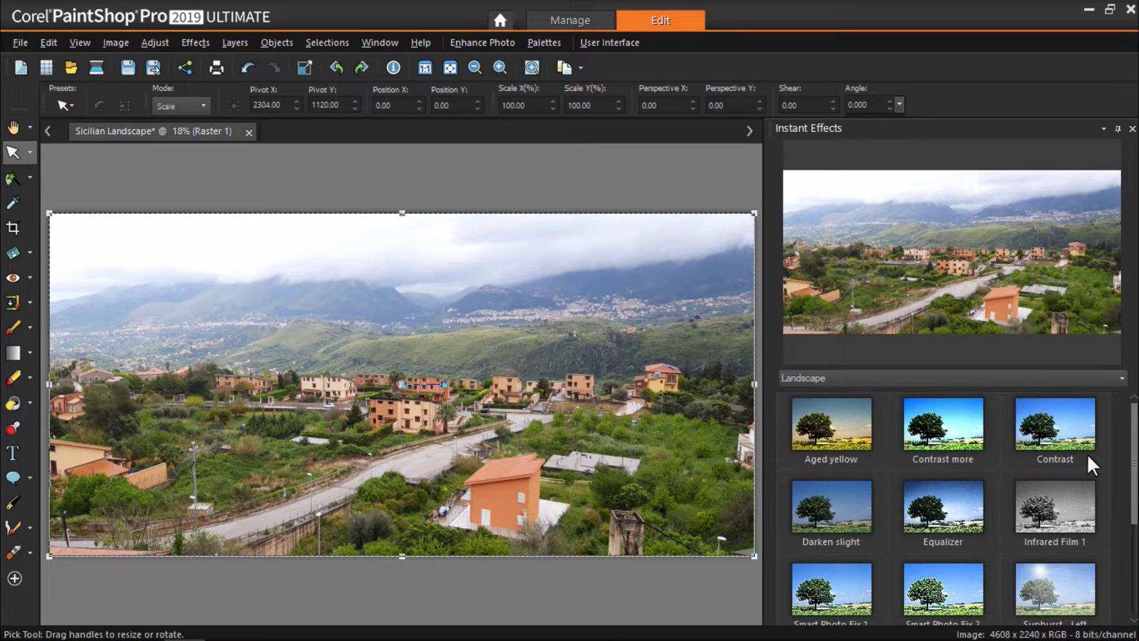
Cycle the effect category through Portrait, Retro and Traditional, then reopen the category list
{"action": "left_click", "coordinate": [1106, 377]}
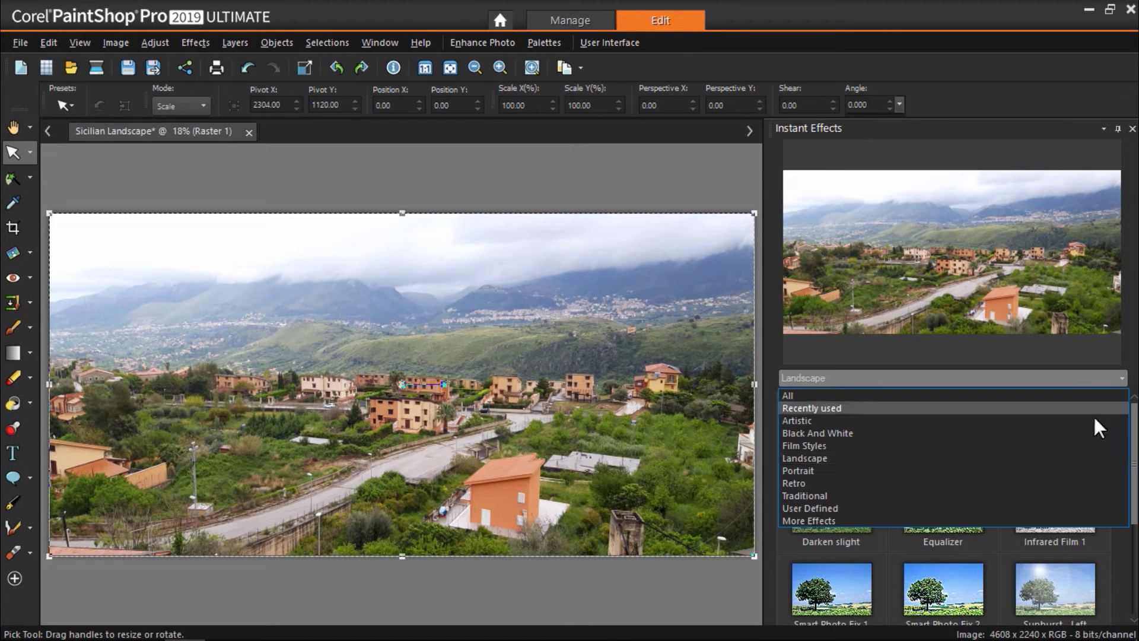
{"action": "left_click", "coordinate": [1088, 470]}
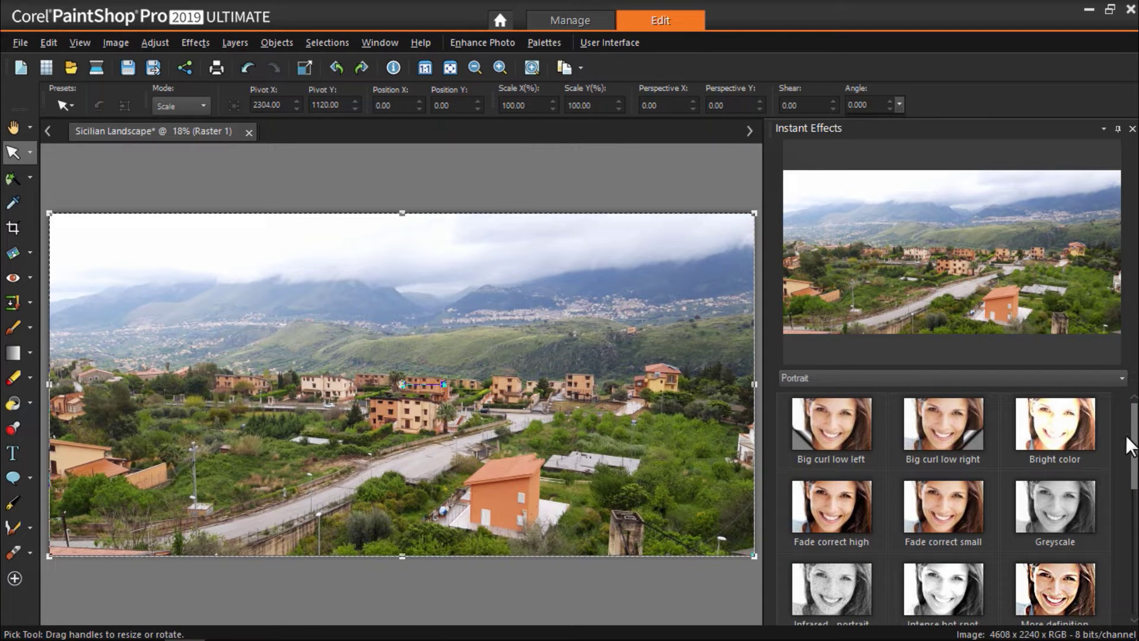
{"action": "left_click", "coordinate": [1123, 378]}
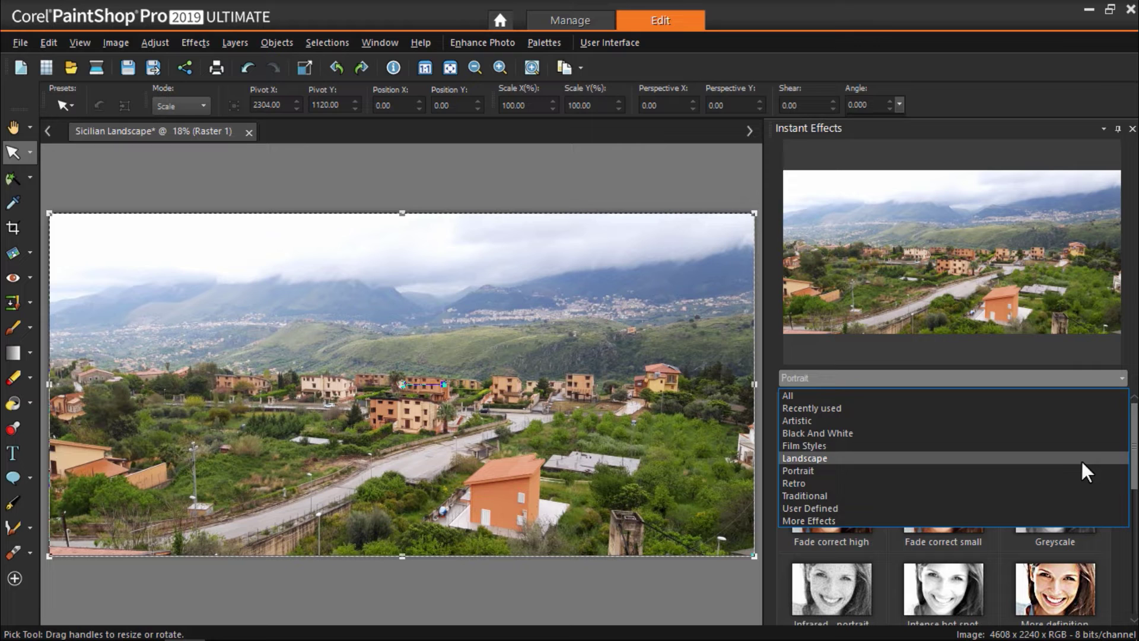
{"action": "left_click", "coordinate": [1080, 482]}
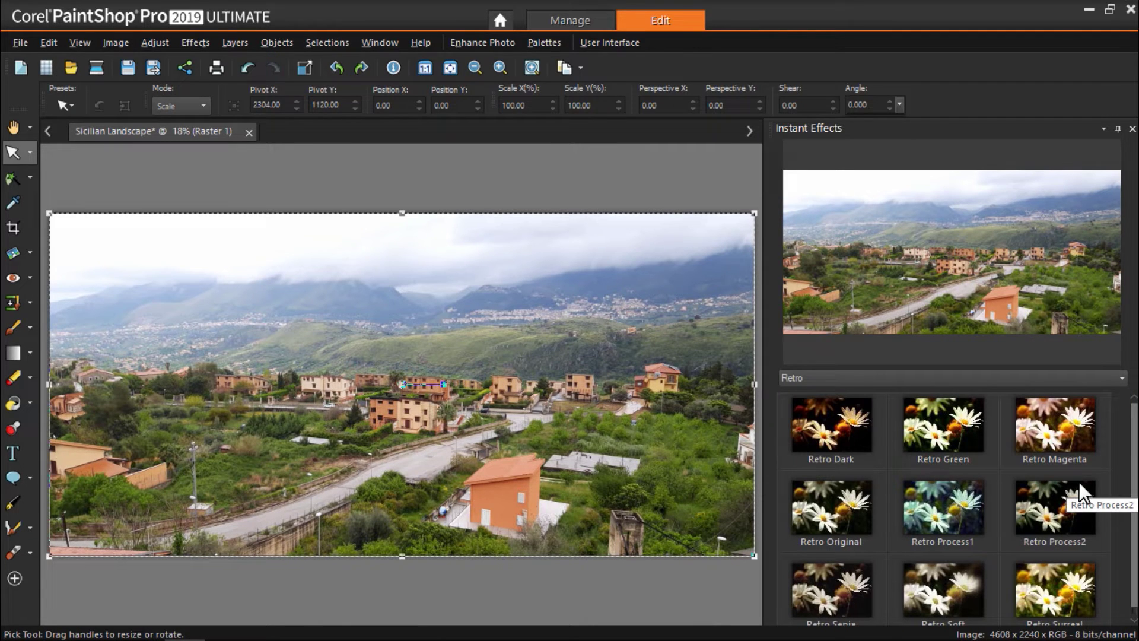
{"action": "left_click", "coordinate": [1122, 382]}
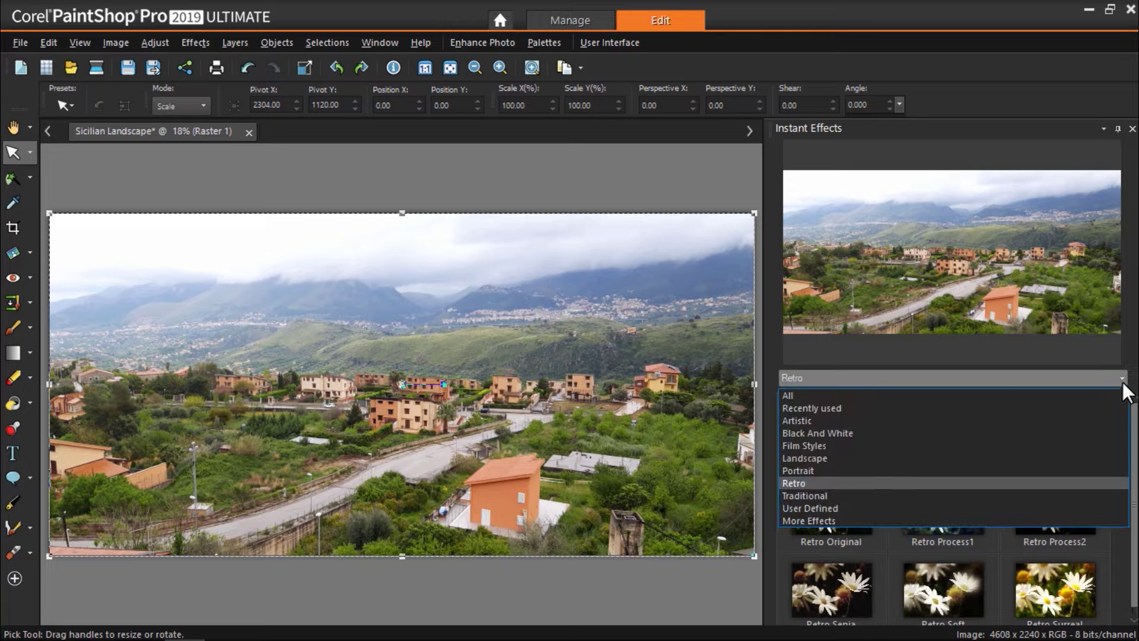
{"action": "left_click", "coordinate": [1080, 494]}
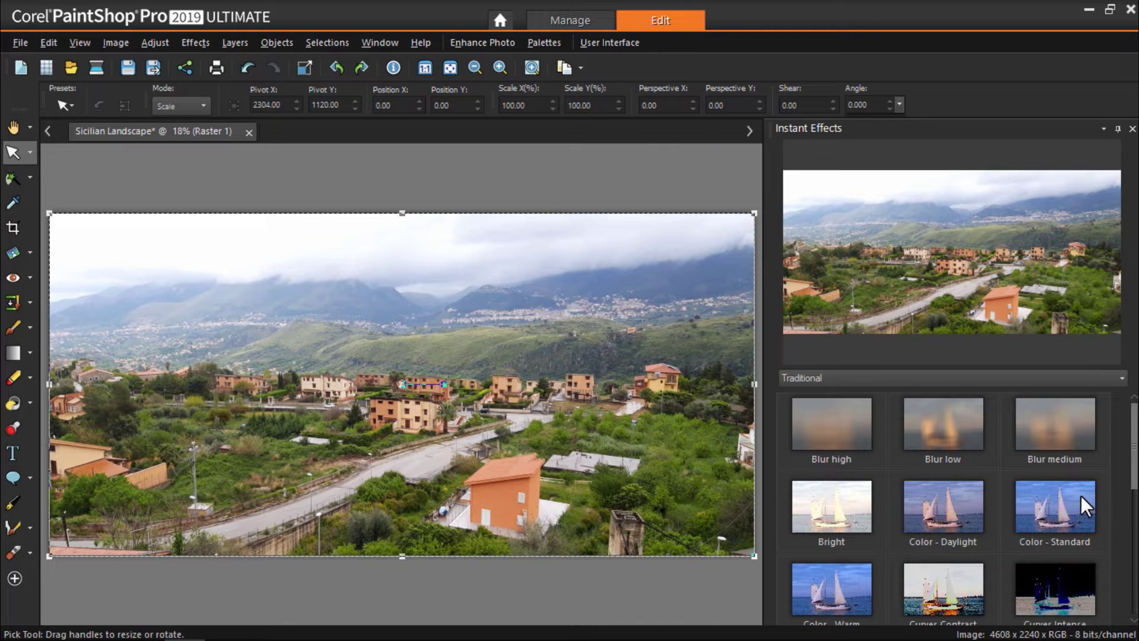
{"action": "left_click", "coordinate": [1115, 378]}
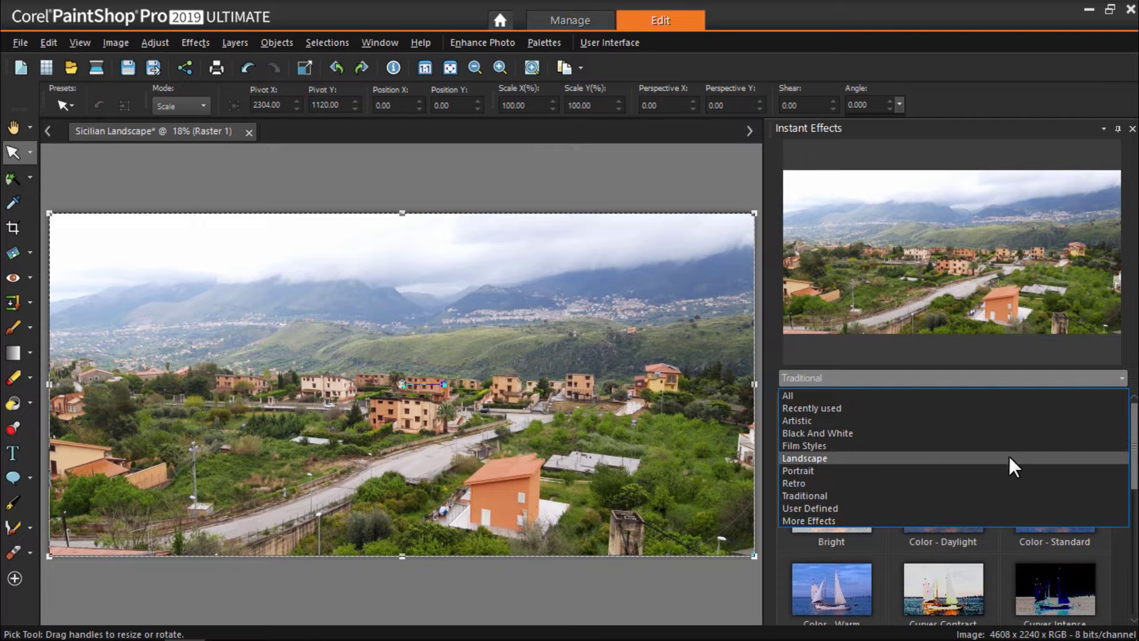
Show the Landscape effects and preview Equalizer, Sunburst - Left and Smart Photo Fix 1
{"action": "left_click", "coordinate": [1009, 457]}
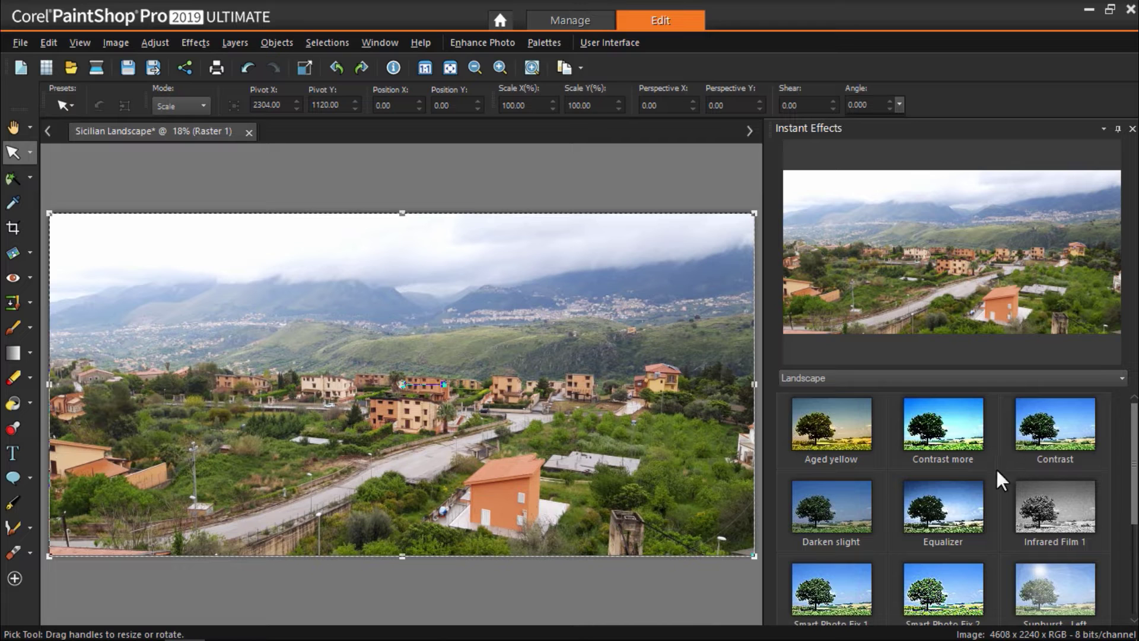
{"action": "left_click", "coordinate": [973, 497]}
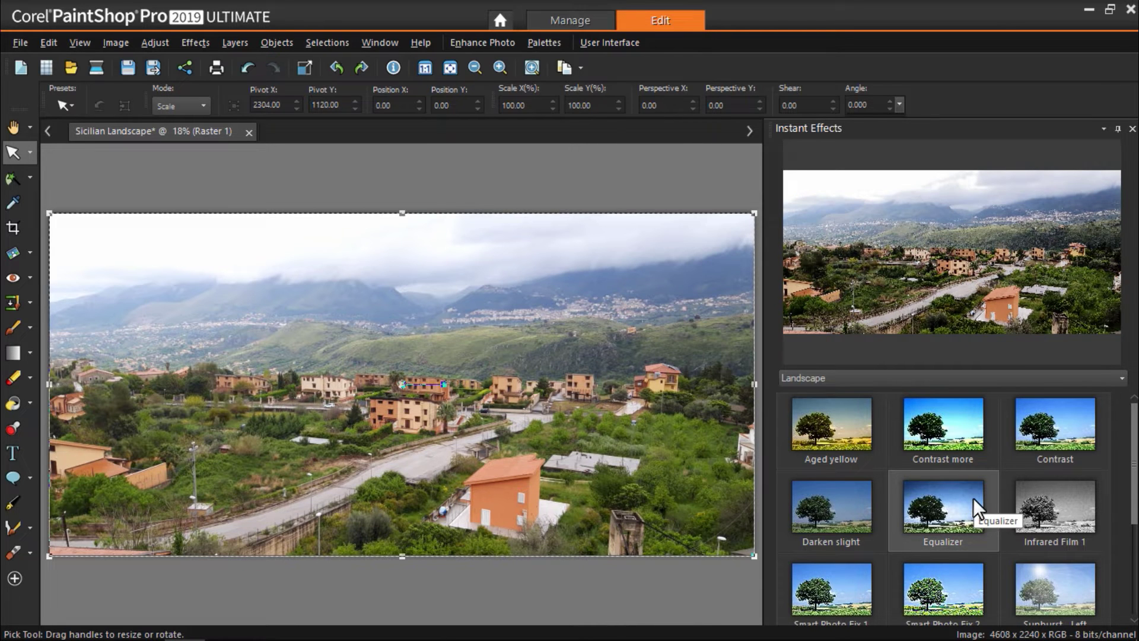
{"action": "left_click", "coordinate": [1056, 575]}
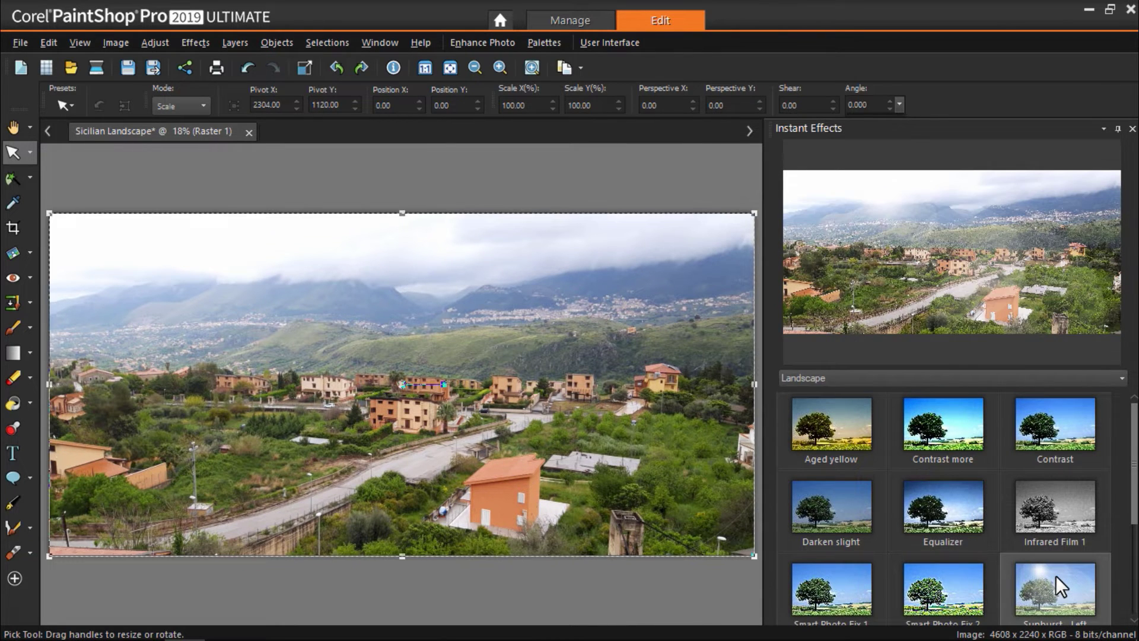
{"action": "left_click", "coordinate": [853, 580]}
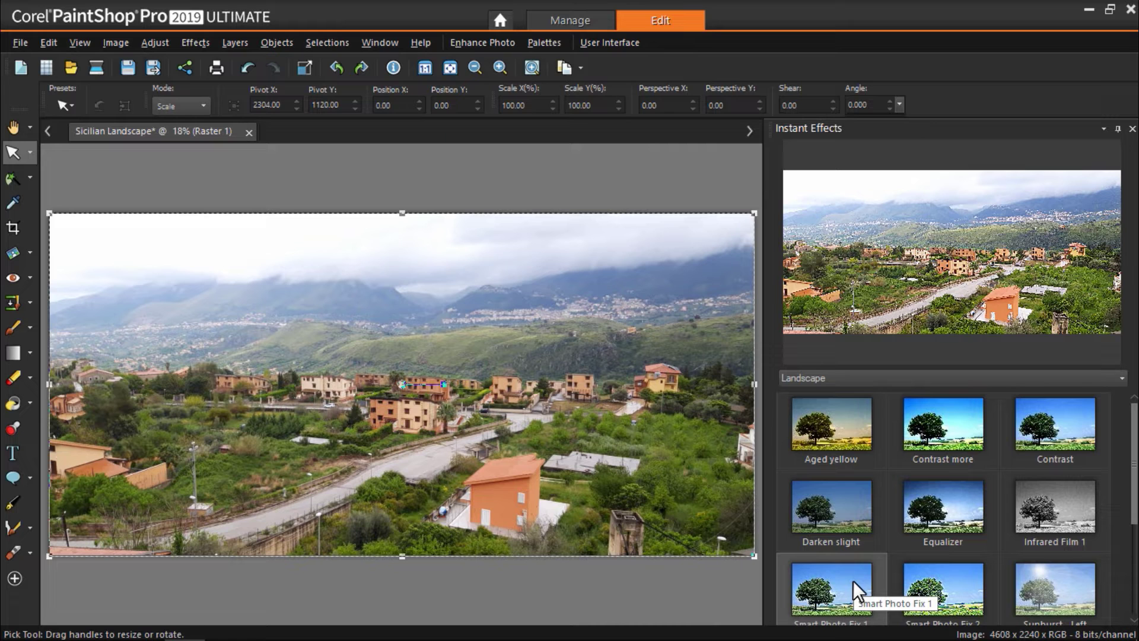
Apply Aged yellow, undo it, then apply Contrast more to the landscape
{"action": "left_click", "coordinate": [848, 435]}
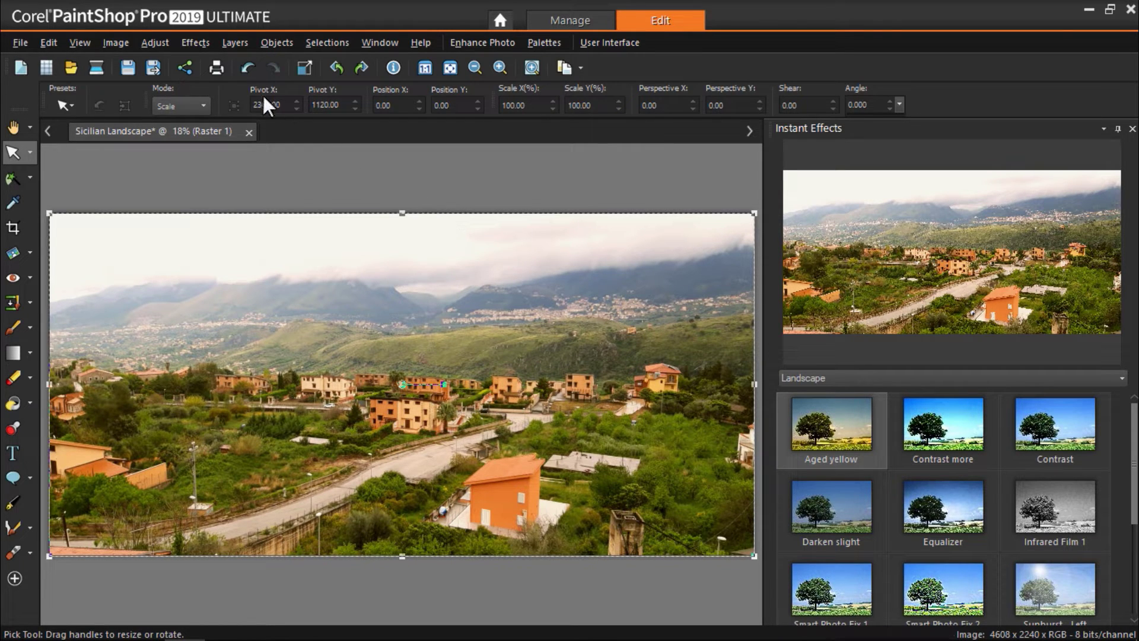
{"action": "left_click", "coordinate": [247, 72]}
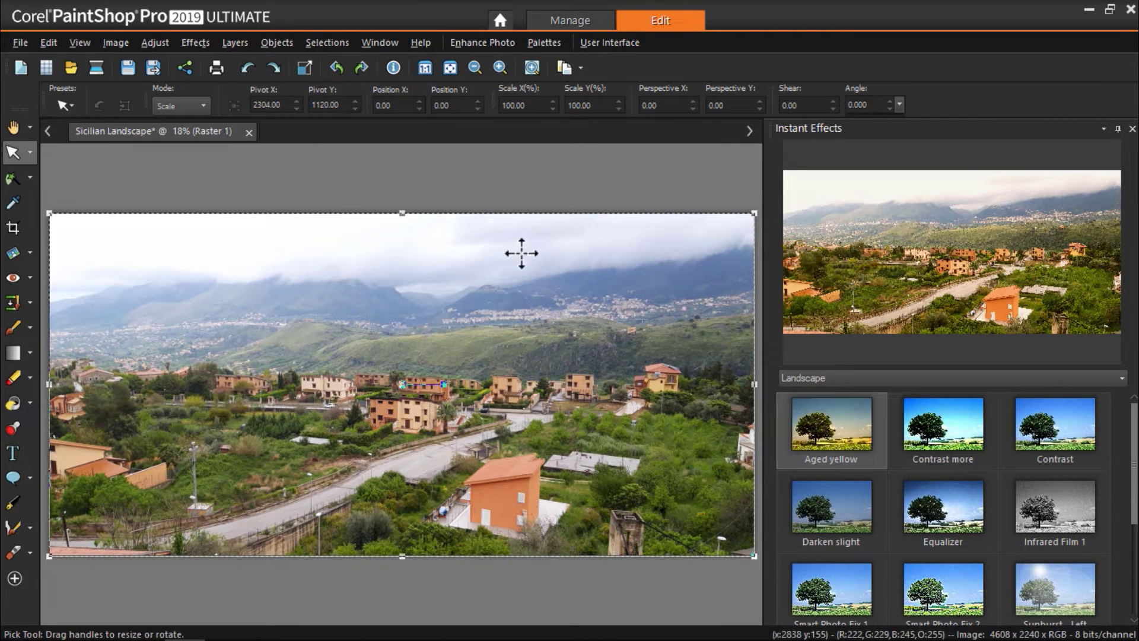
{"action": "left_click", "coordinate": [948, 432]}
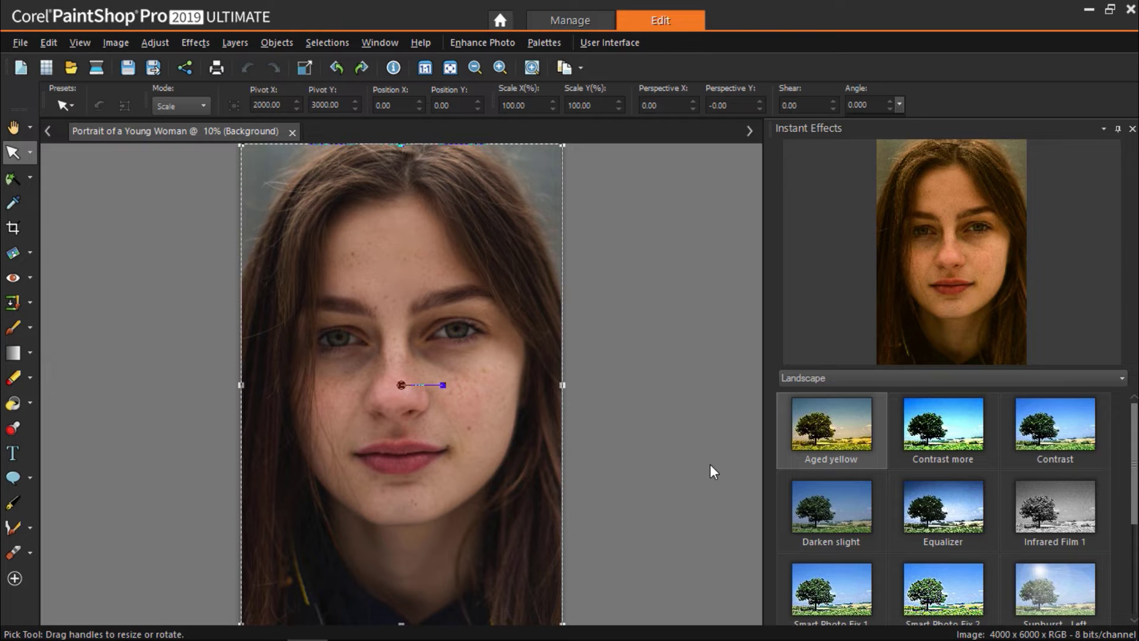
Apply the Portrait preset Smart Photo Fix P2 to the young woman's portrait
{"action": "left_click", "coordinate": [840, 379]}
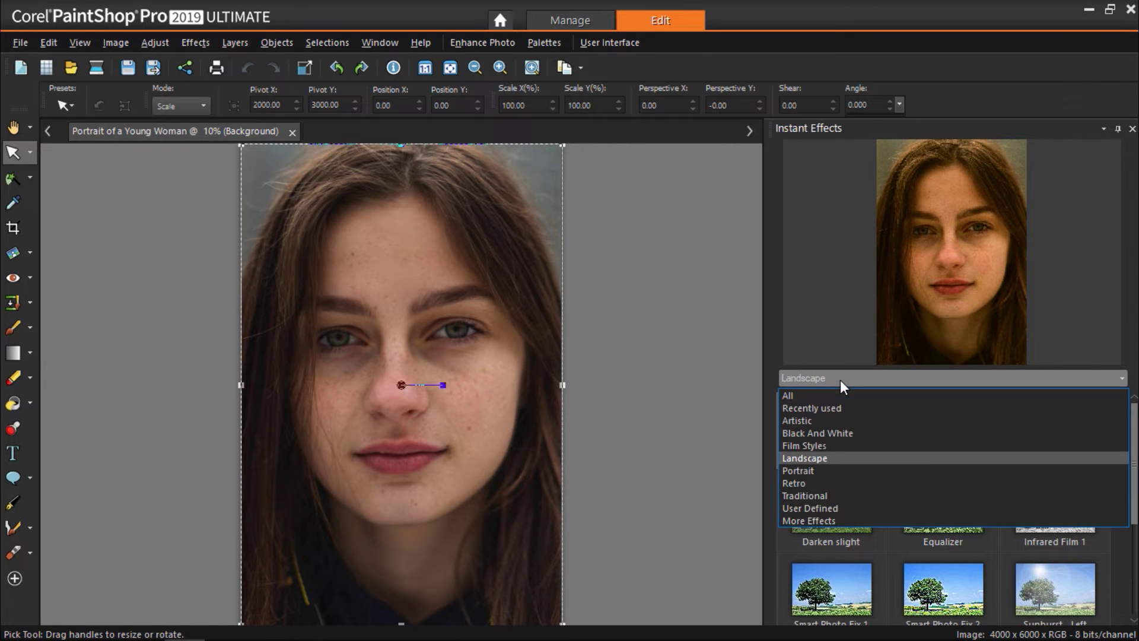
{"action": "left_click", "coordinate": [832, 470]}
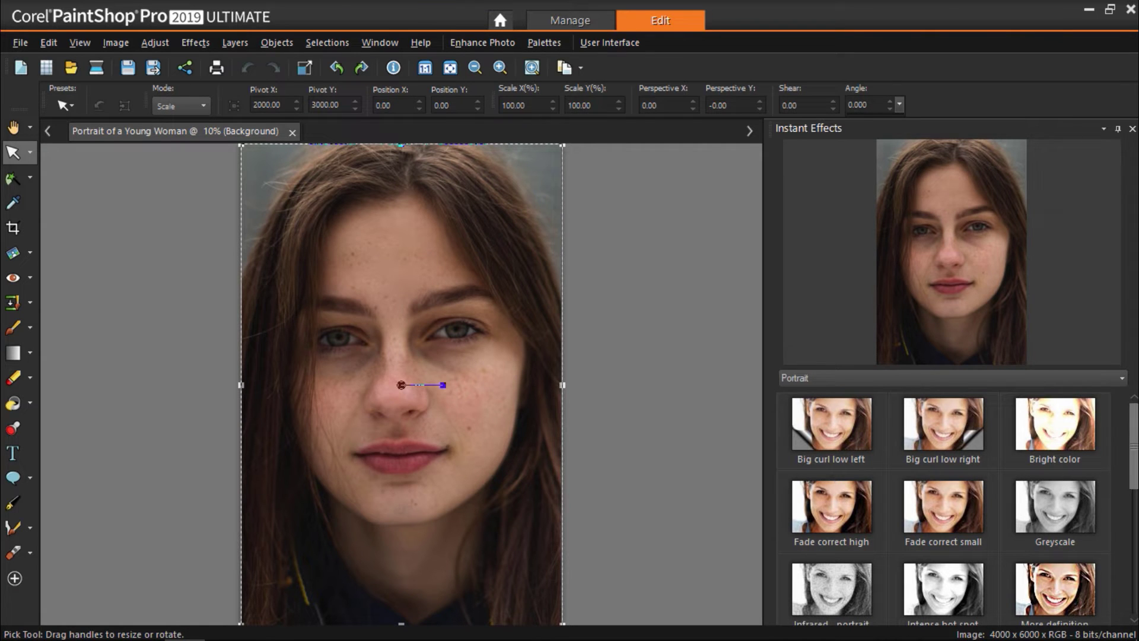
{"action": "left_click_drag", "start_coordinate": [1133, 470], "coordinate": [1133, 569]}
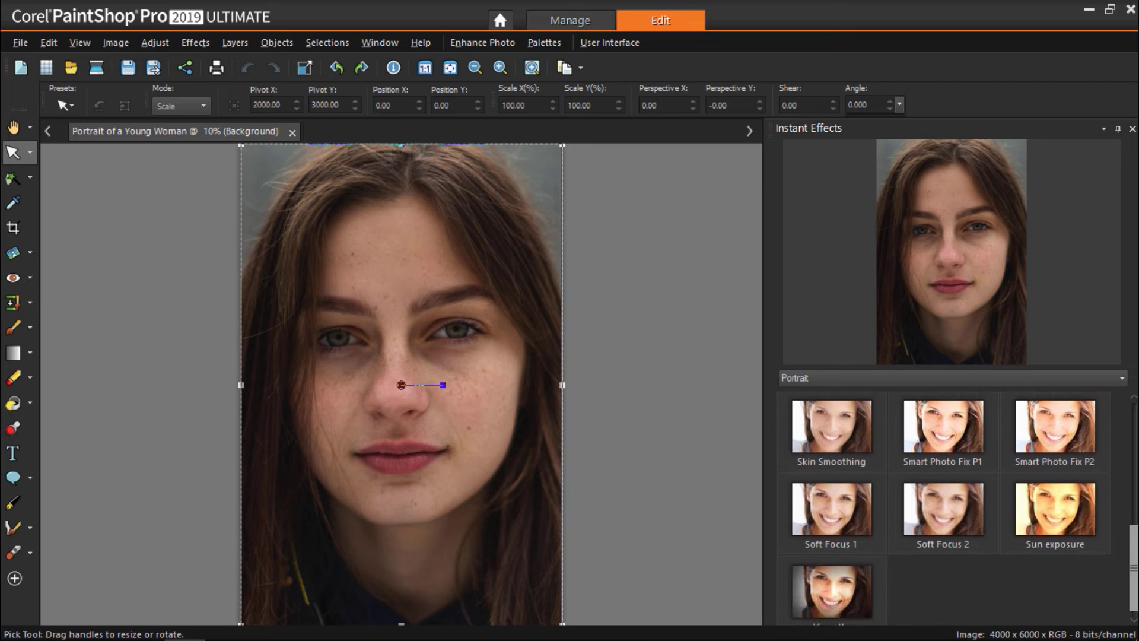
{"action": "left_click", "coordinate": [1076, 438]}
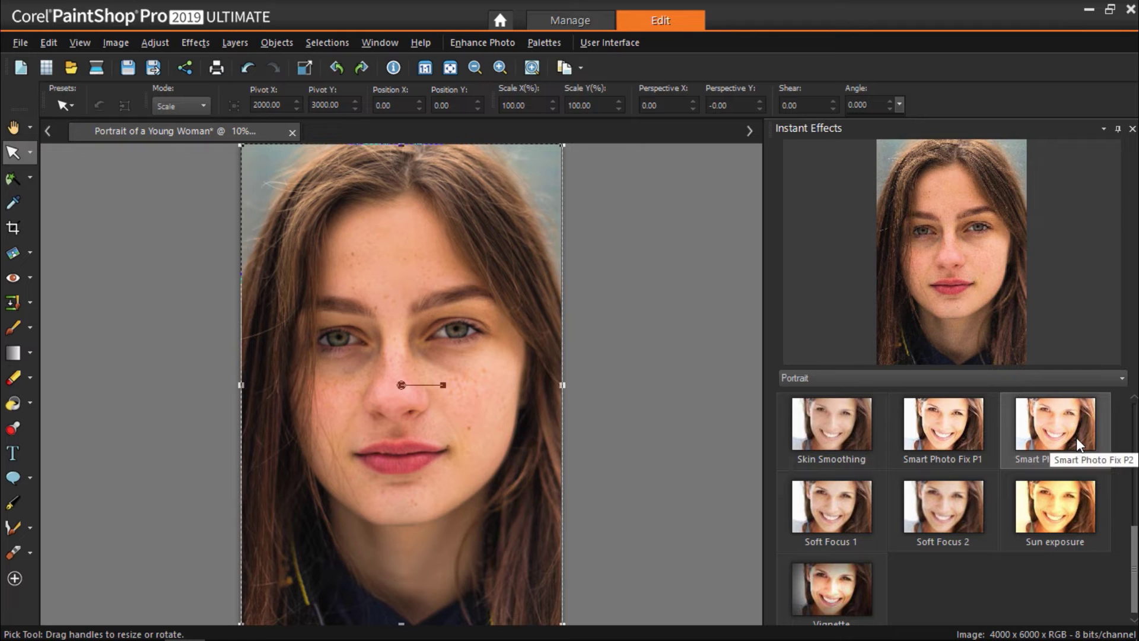
Apply the Retro Green effect from the Retro category to the portrait
{"action": "left_click", "coordinate": [1108, 379]}
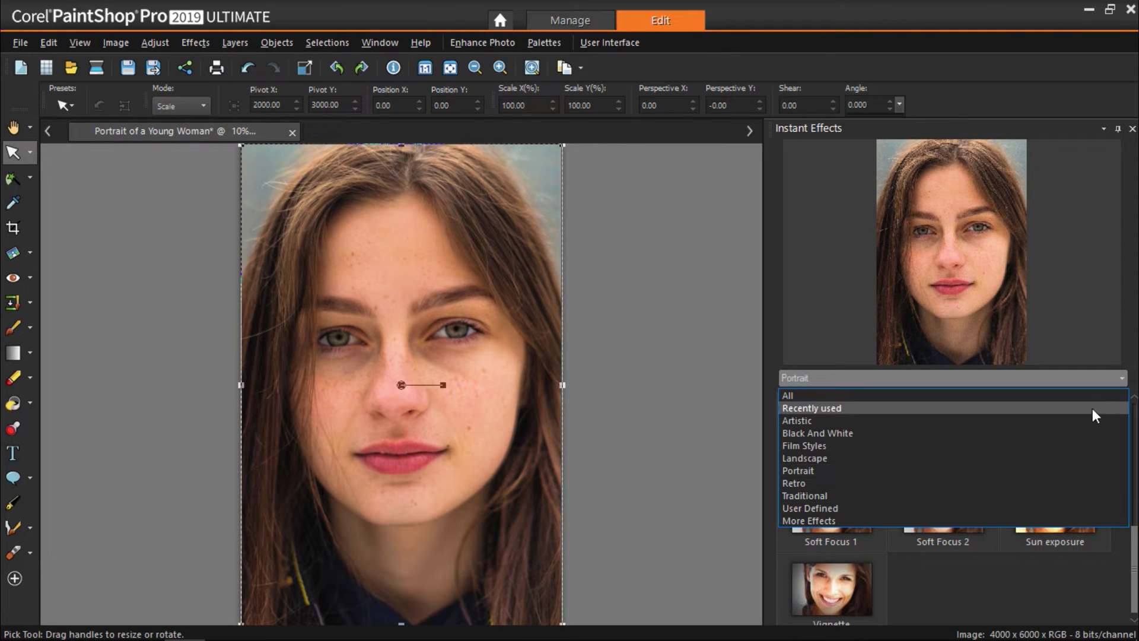
{"action": "left_click", "coordinate": [1076, 482]}
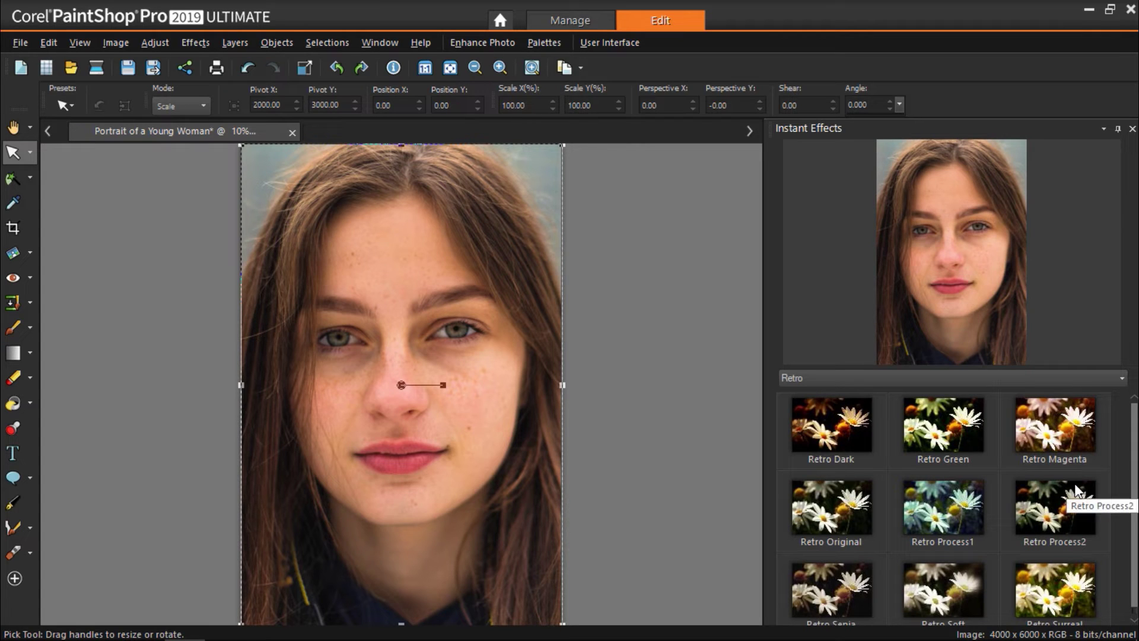
{"action": "double_click", "coordinate": [964, 433]}
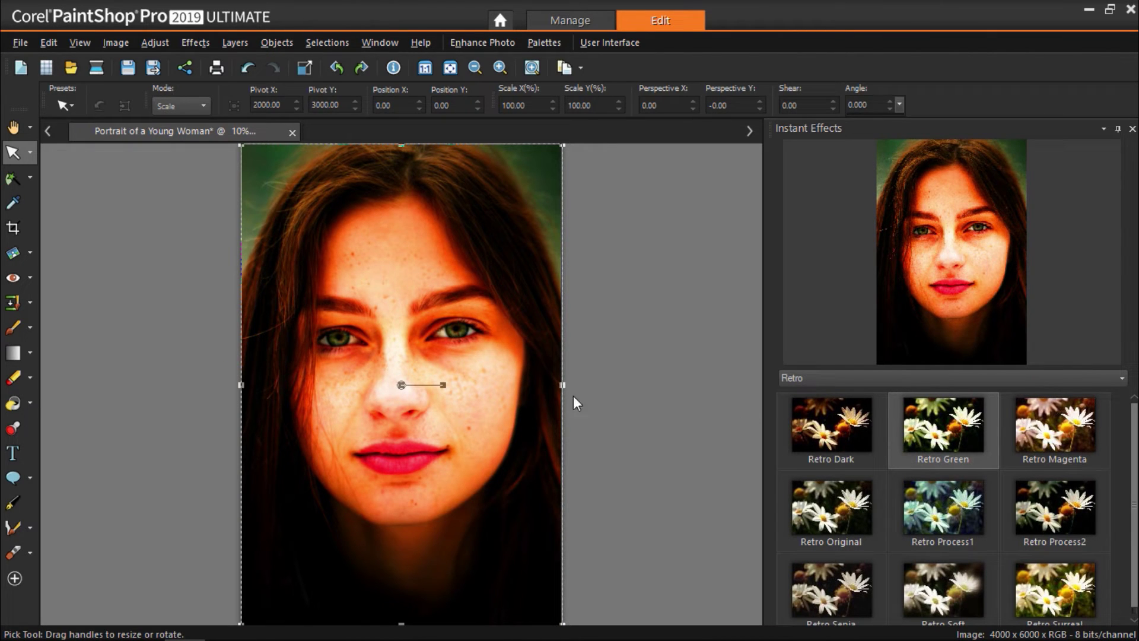
{"action": "scroll", "coordinate": [483, 382], "scroll_direction": "up", "scroll_amount": 1}
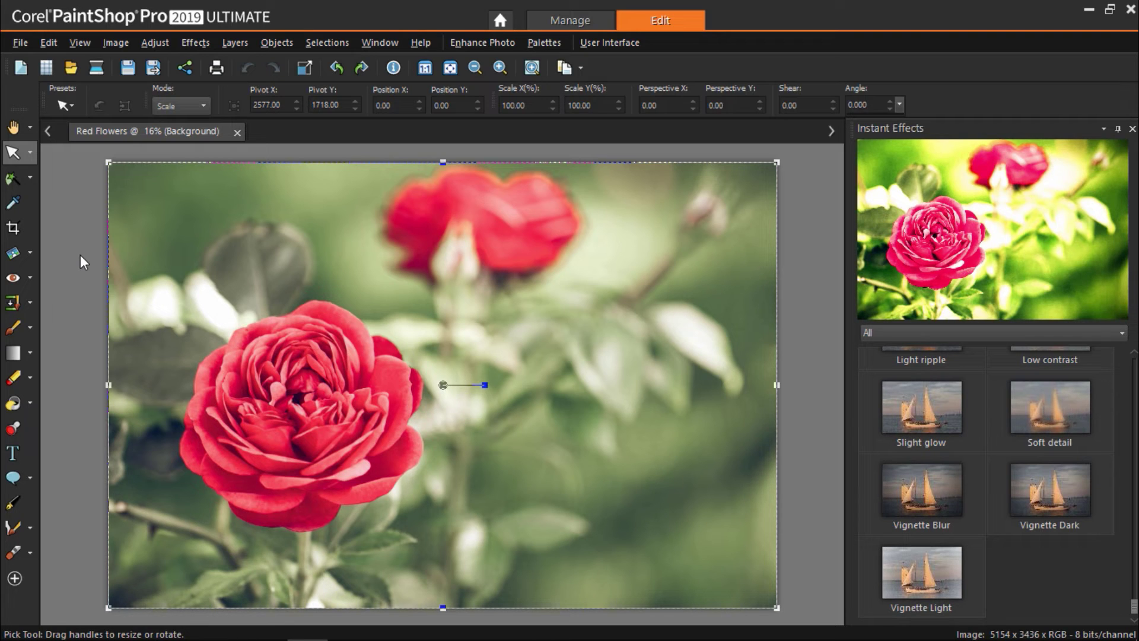
Select the front rose with the Smart Selection Brush and show the Layers palette
{"action": "left_click", "coordinate": [14, 179]}
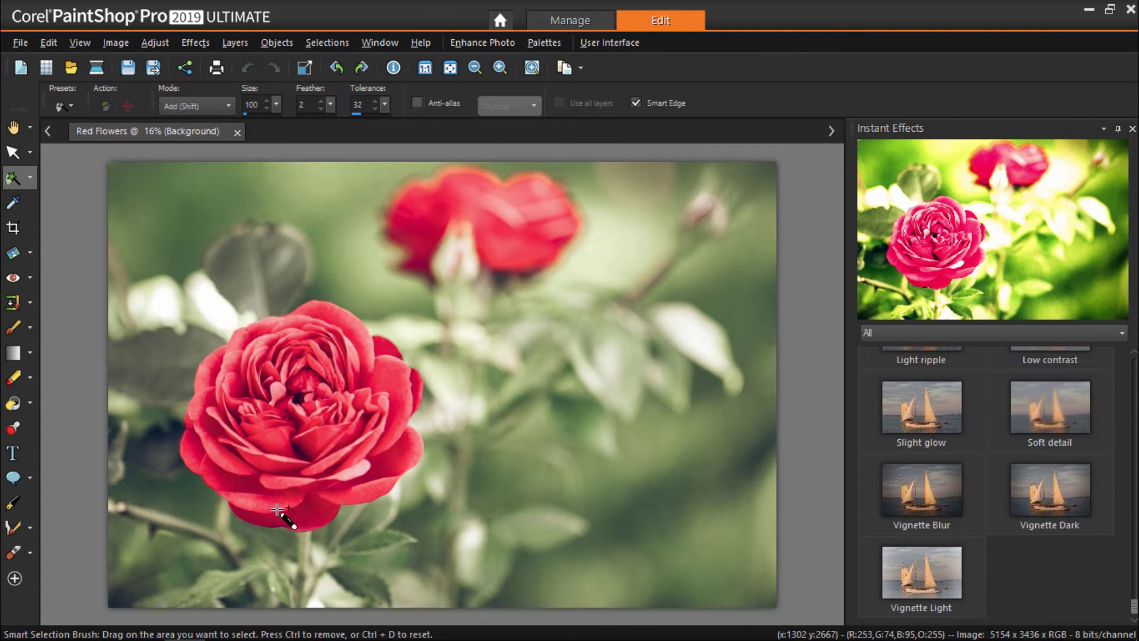
{"action": "left_click_drag", "start_coordinate": [282, 512], "coordinate": [304, 387]}
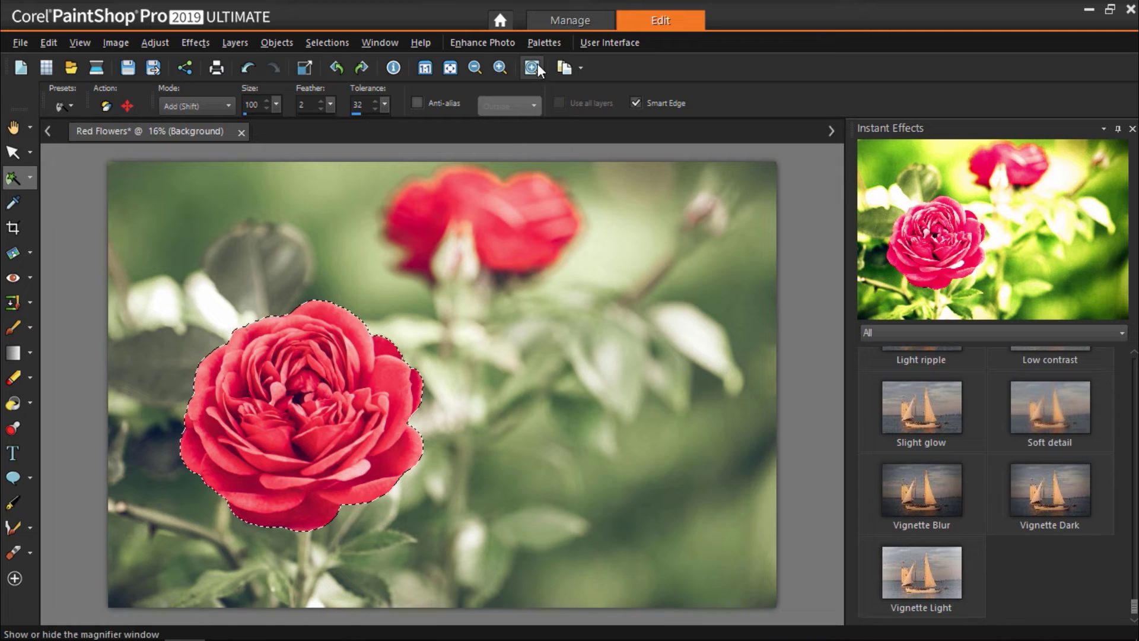
{"action": "left_click", "coordinate": [542, 42]}
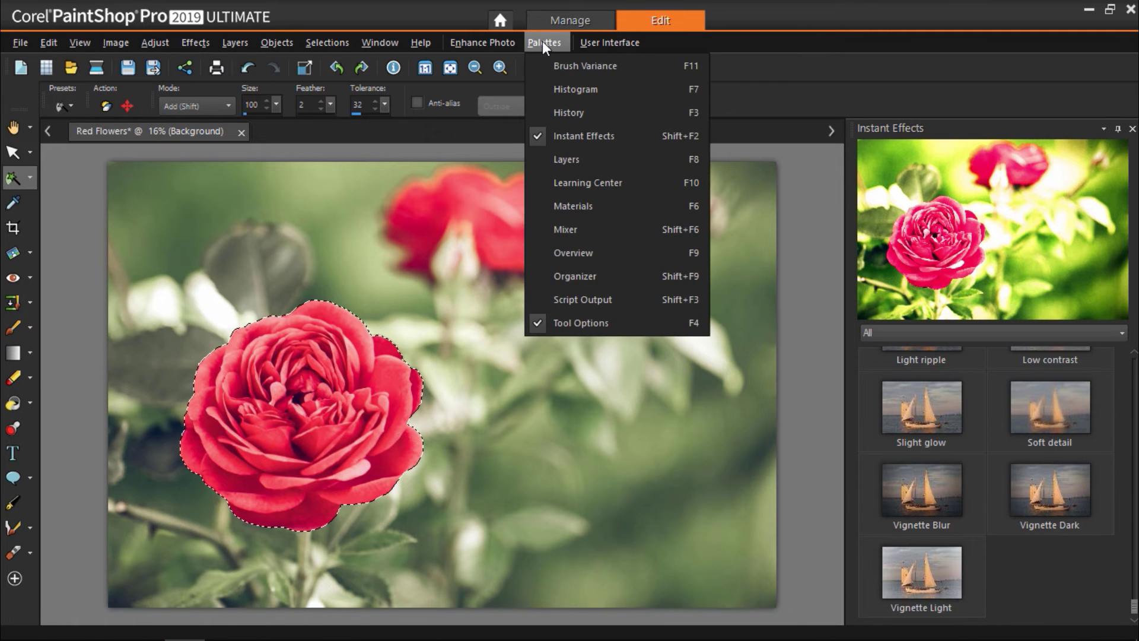
{"action": "left_click", "coordinate": [557, 163]}
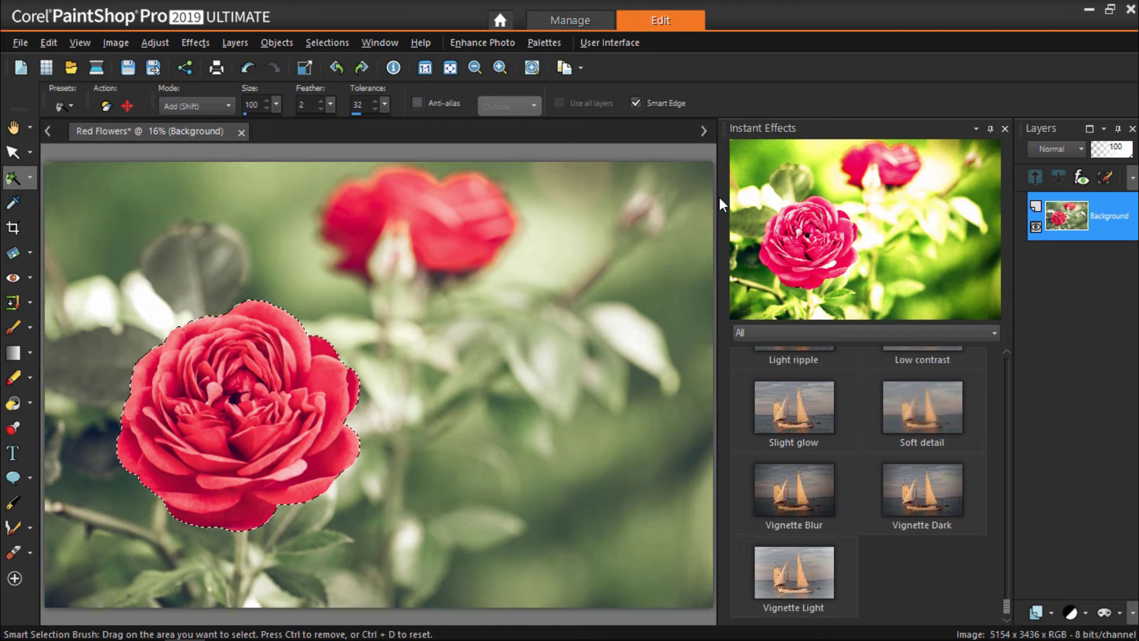
Promote the rose selection to its own layer, clear the selection, and activate Background
{"action": "left_click", "coordinate": [325, 44]}
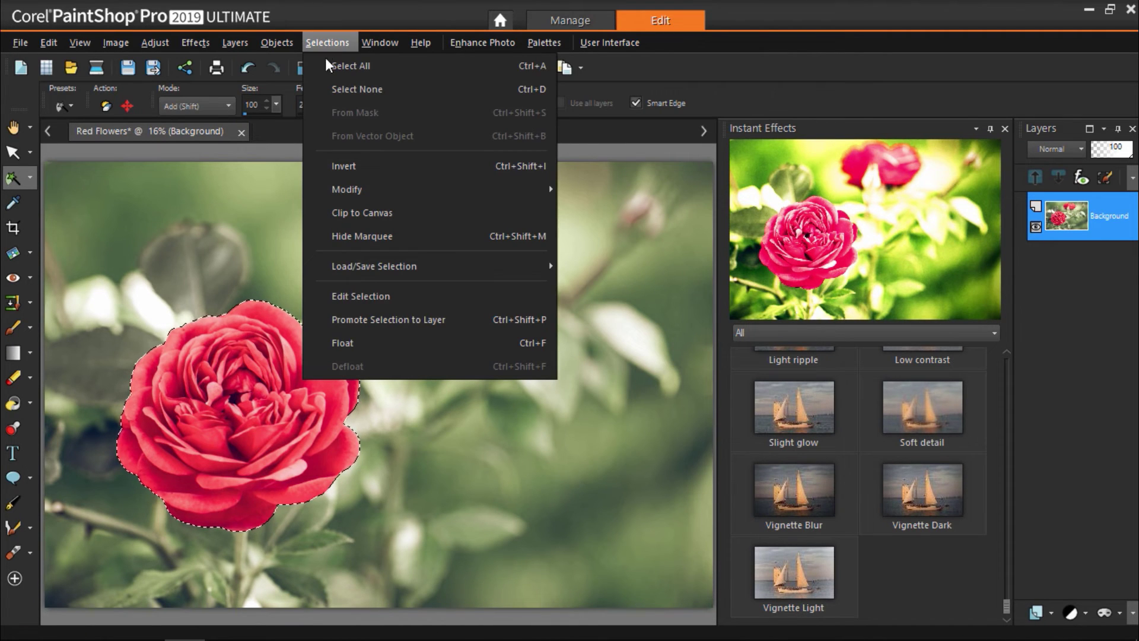
{"action": "left_click", "coordinate": [375, 322]}
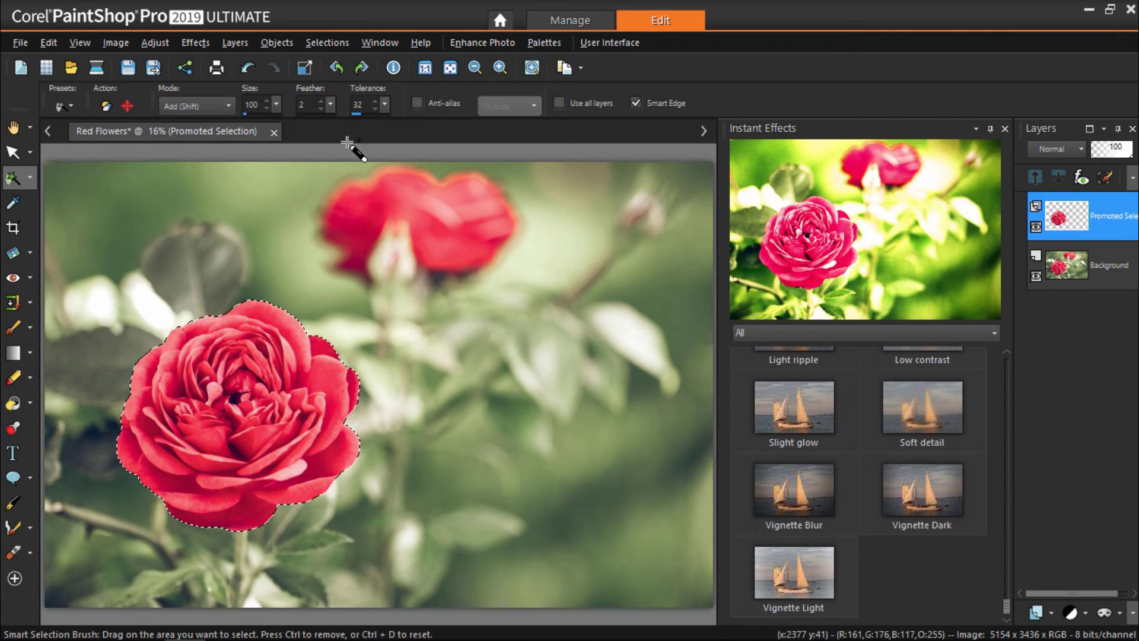
{"action": "left_click", "coordinate": [321, 39]}
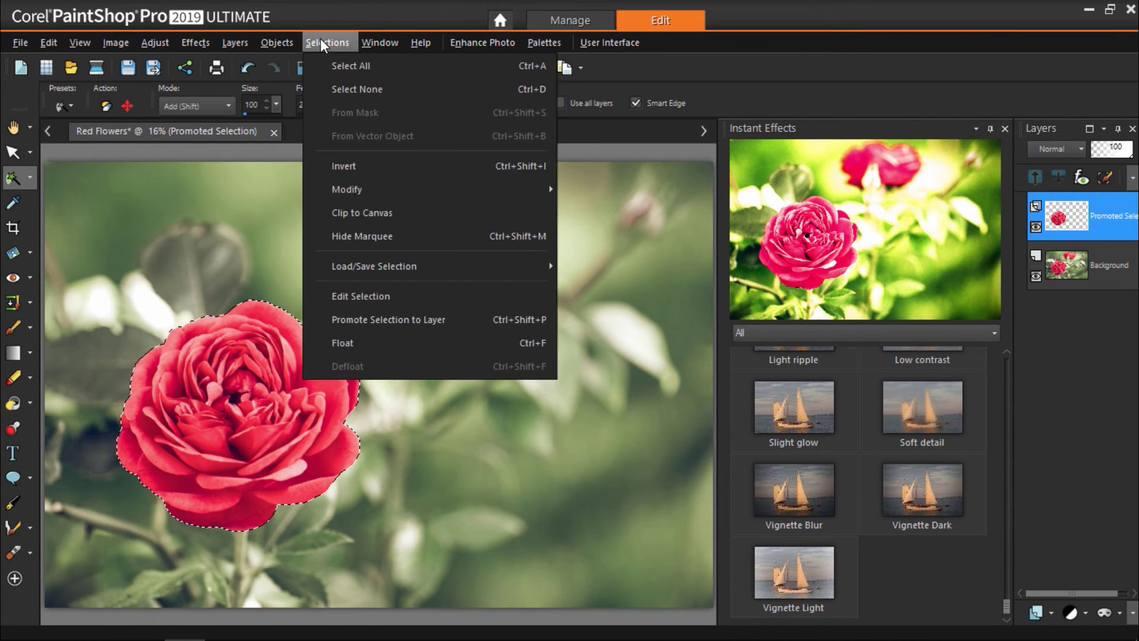
{"action": "left_click", "coordinate": [340, 91]}
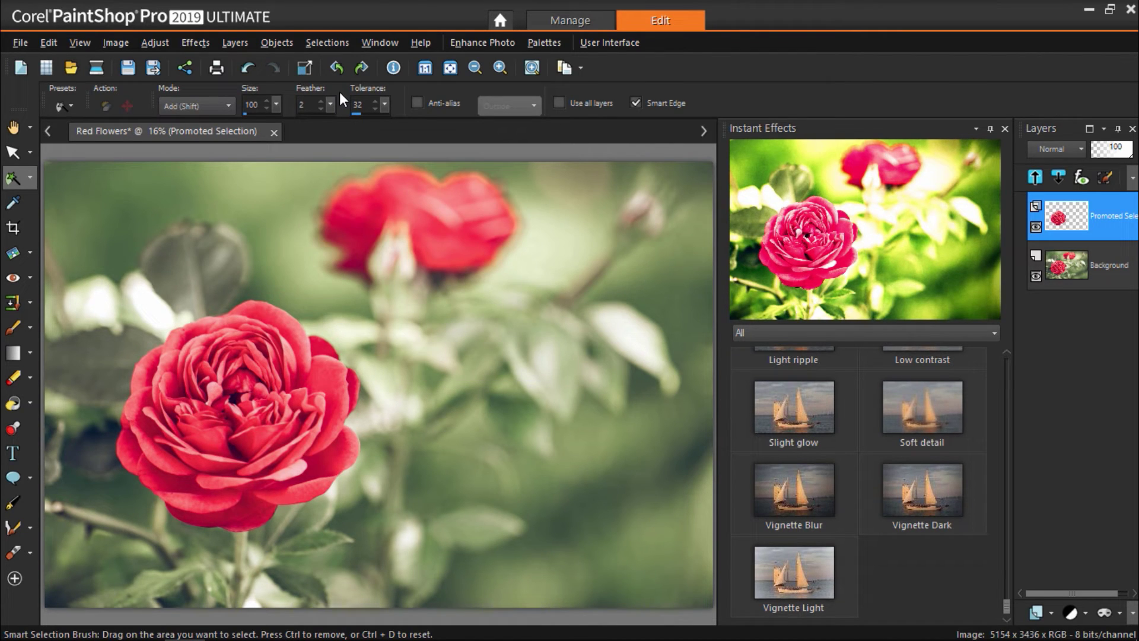
{"action": "left_click", "coordinate": [1086, 272]}
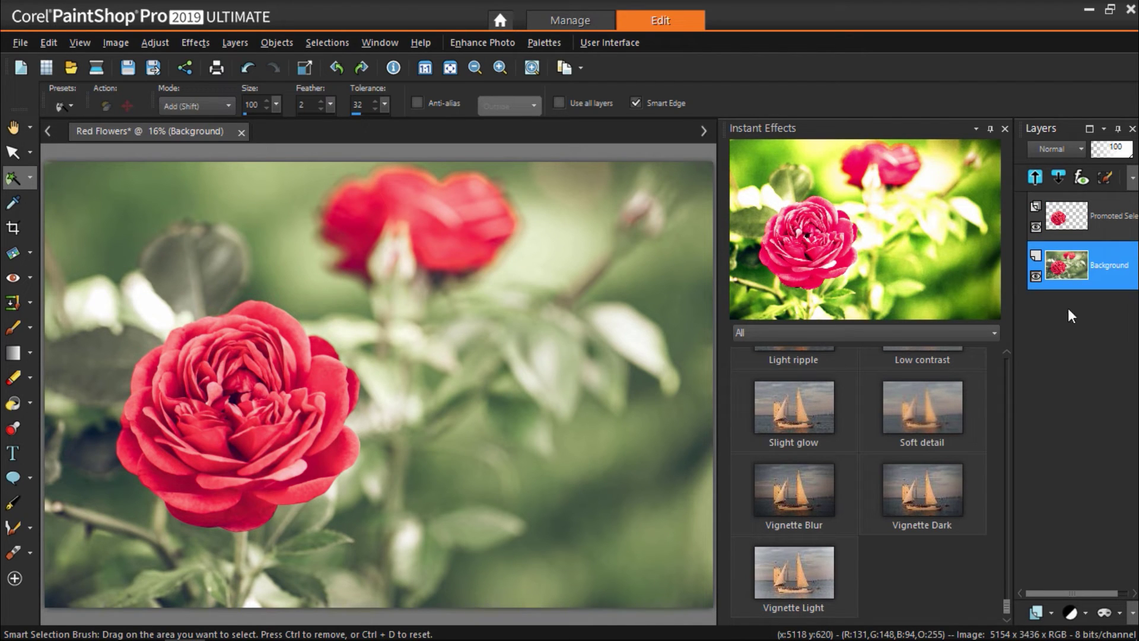
Apply BW Clarify High from the Black And White effects to the Background layer
{"action": "left_click", "coordinate": [992, 334]}
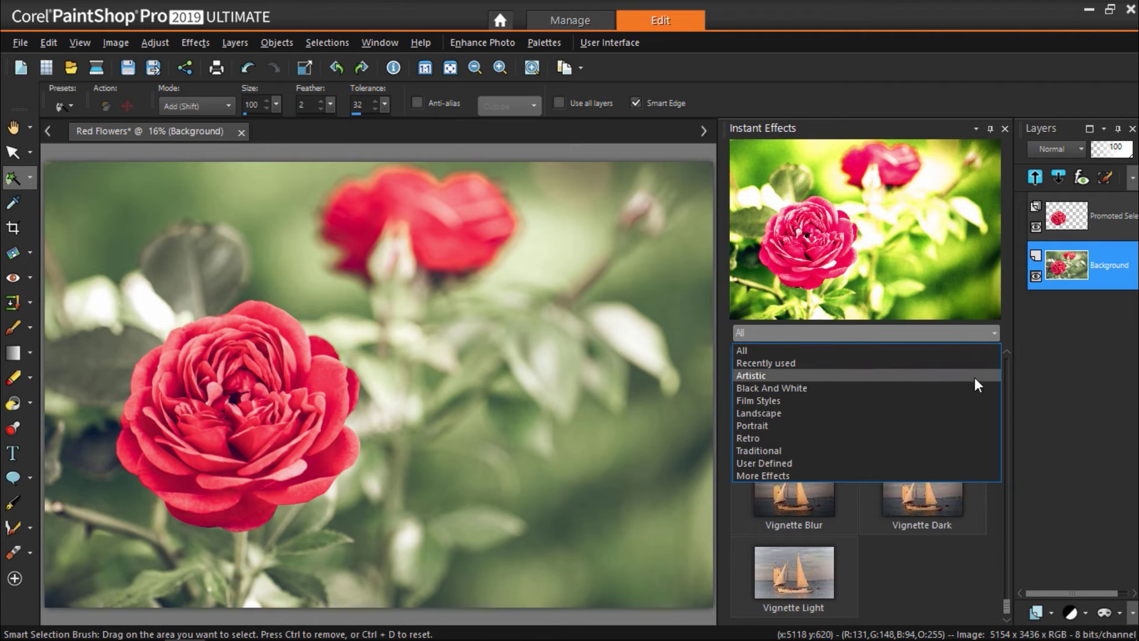
{"action": "left_click", "coordinate": [965, 392]}
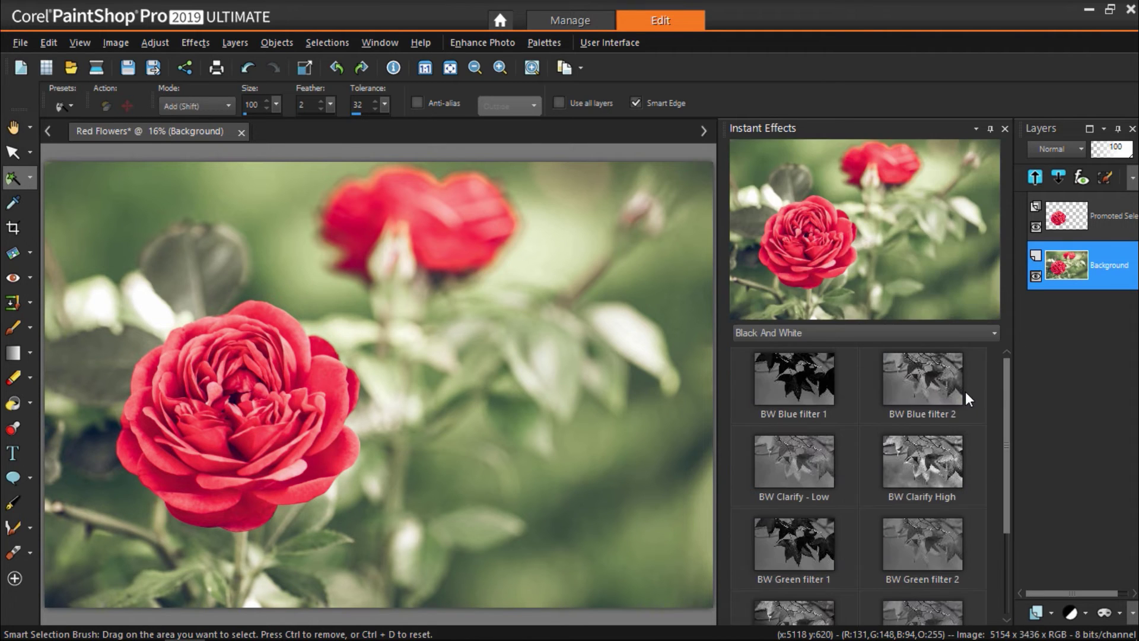
{"action": "double_click", "coordinate": [934, 464]}
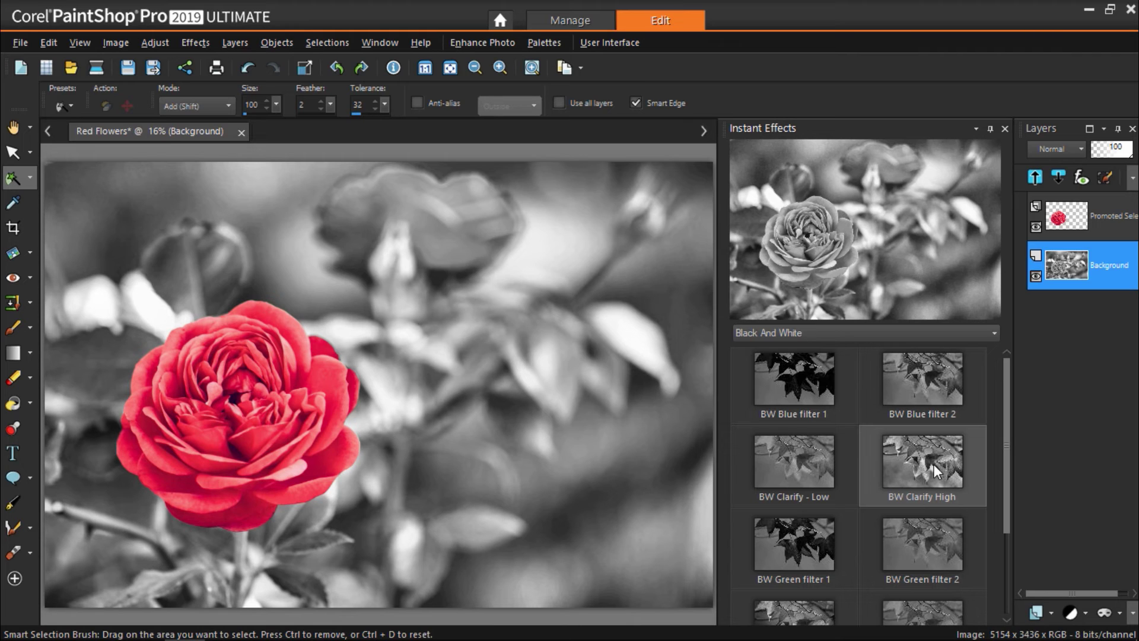
Apply the Retro Dark effect to the Promoted Selection rose layer
{"action": "left_click", "coordinate": [1106, 217]}
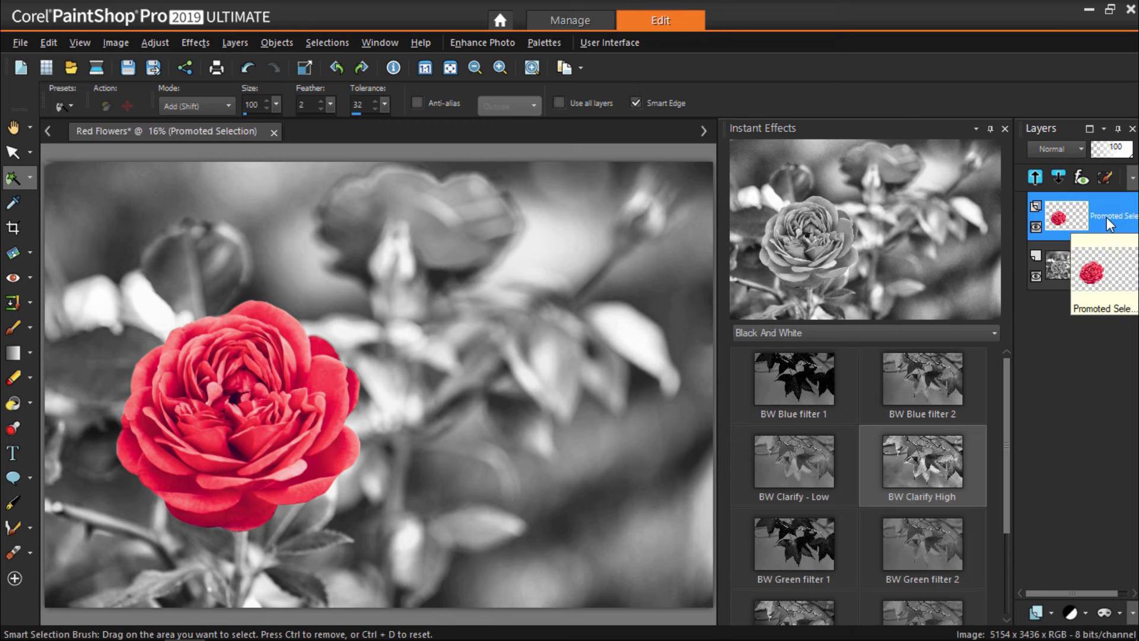
{"action": "left_click", "coordinate": [987, 335]}
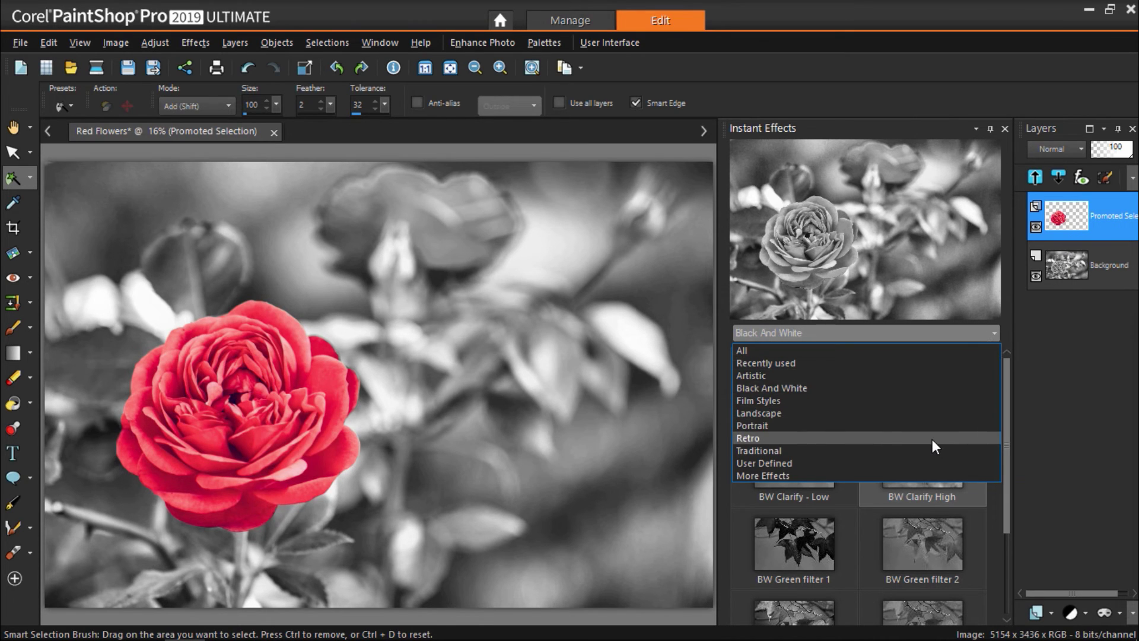
{"action": "left_click", "coordinate": [931, 439]}
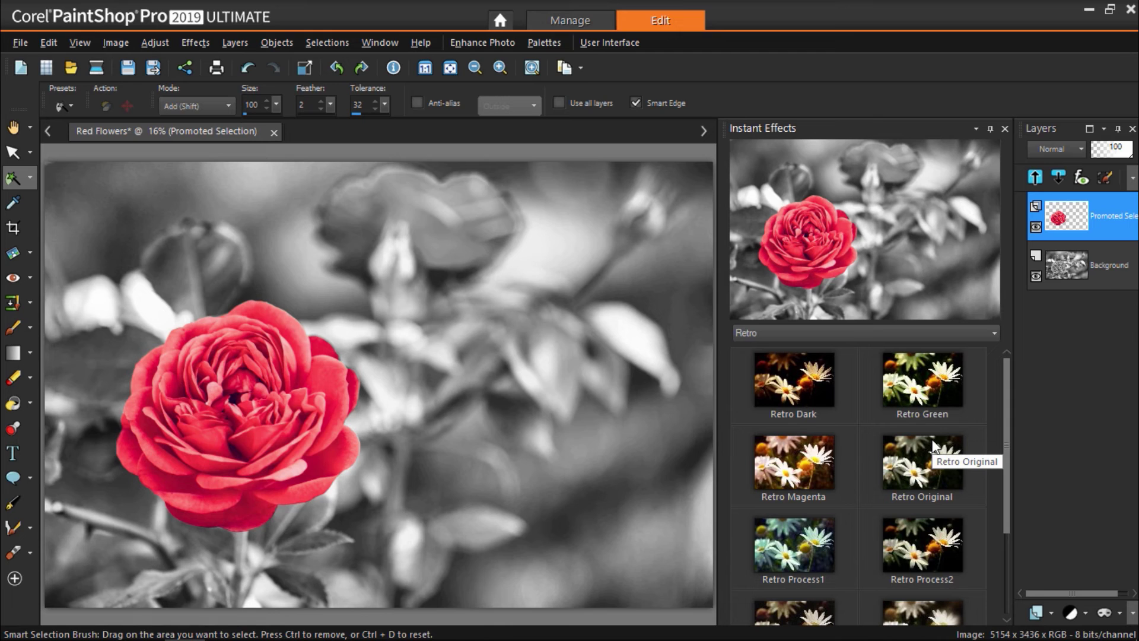
{"action": "double_click", "coordinate": [816, 389]}
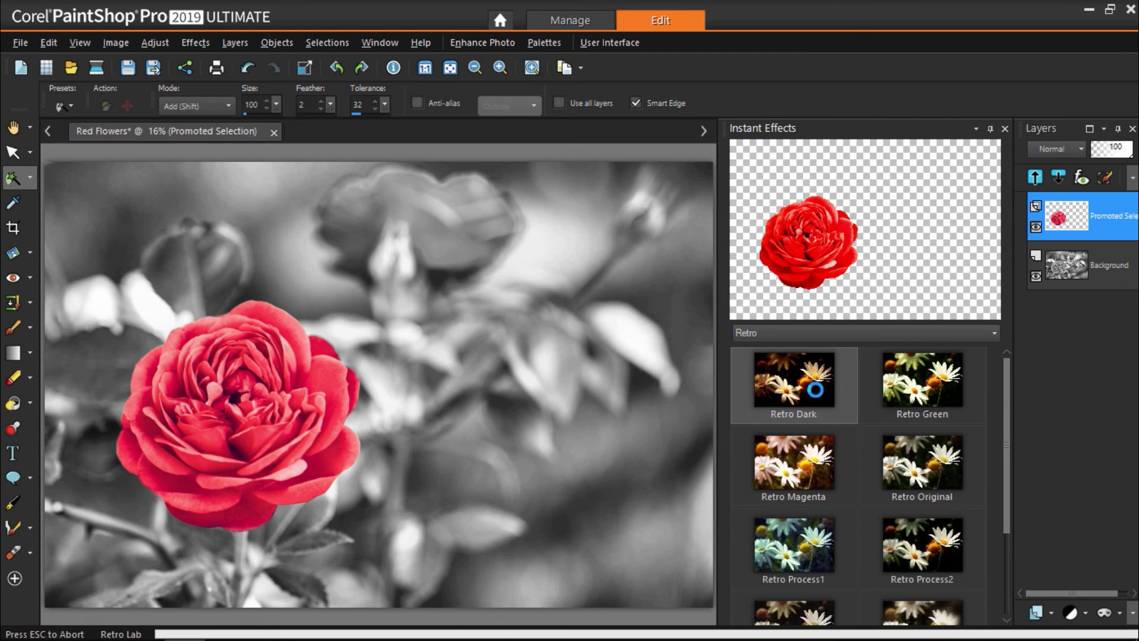